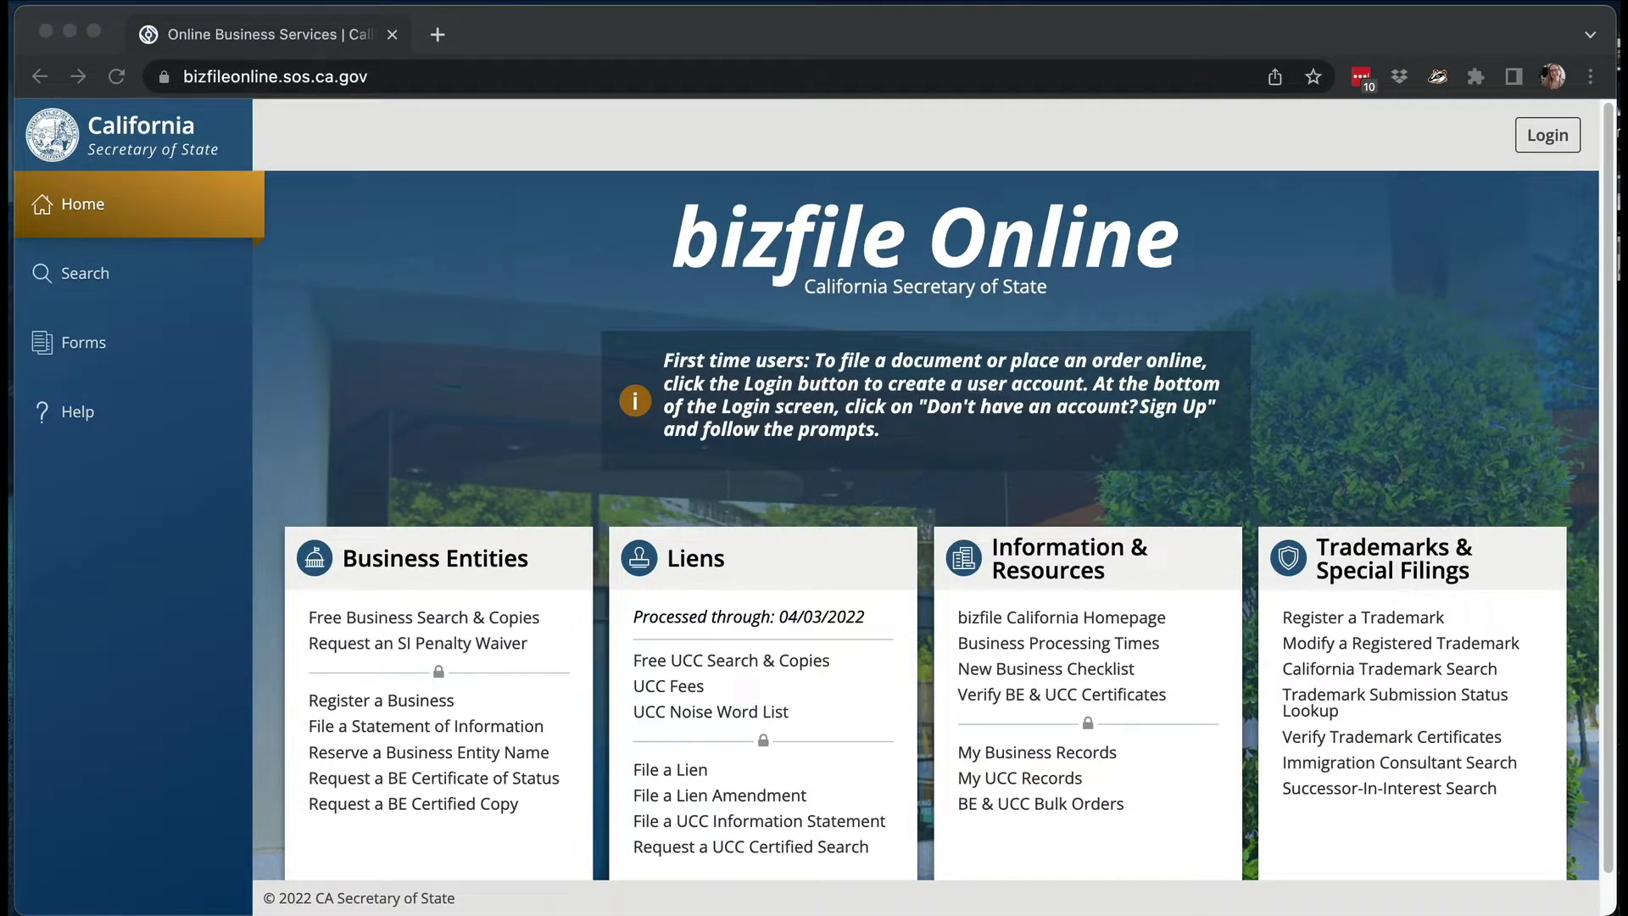
# - Go from the Secretary of State site's Business Programs page to bizfile Online
pyautogui.click(442, 35)
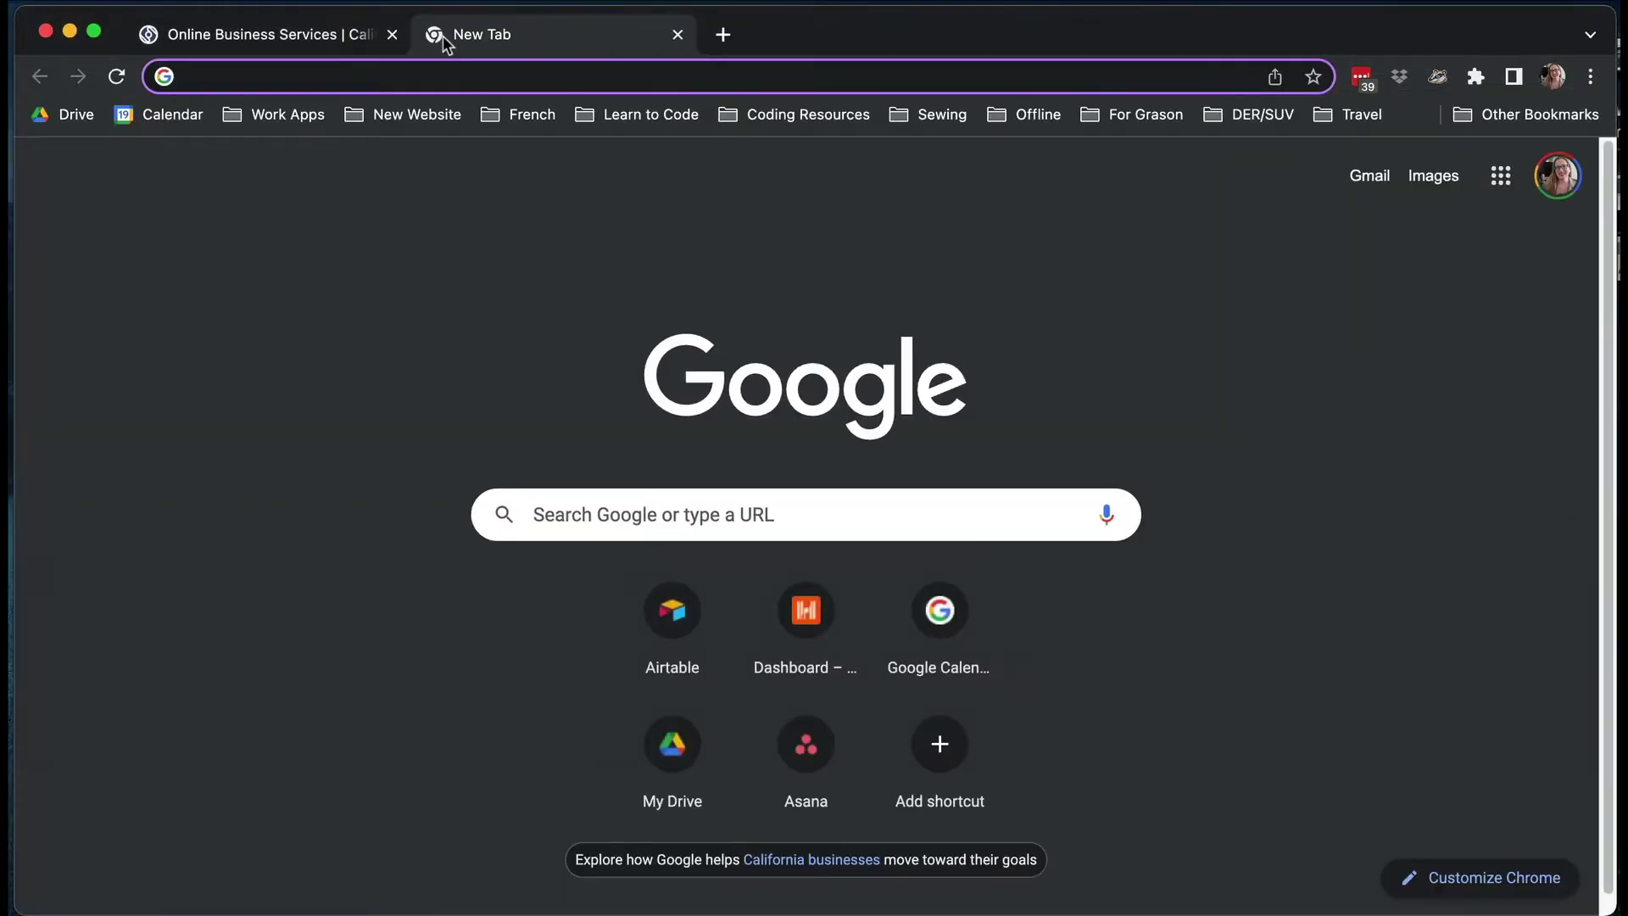
pyautogui.write('sos')
pyautogui.press('Return')
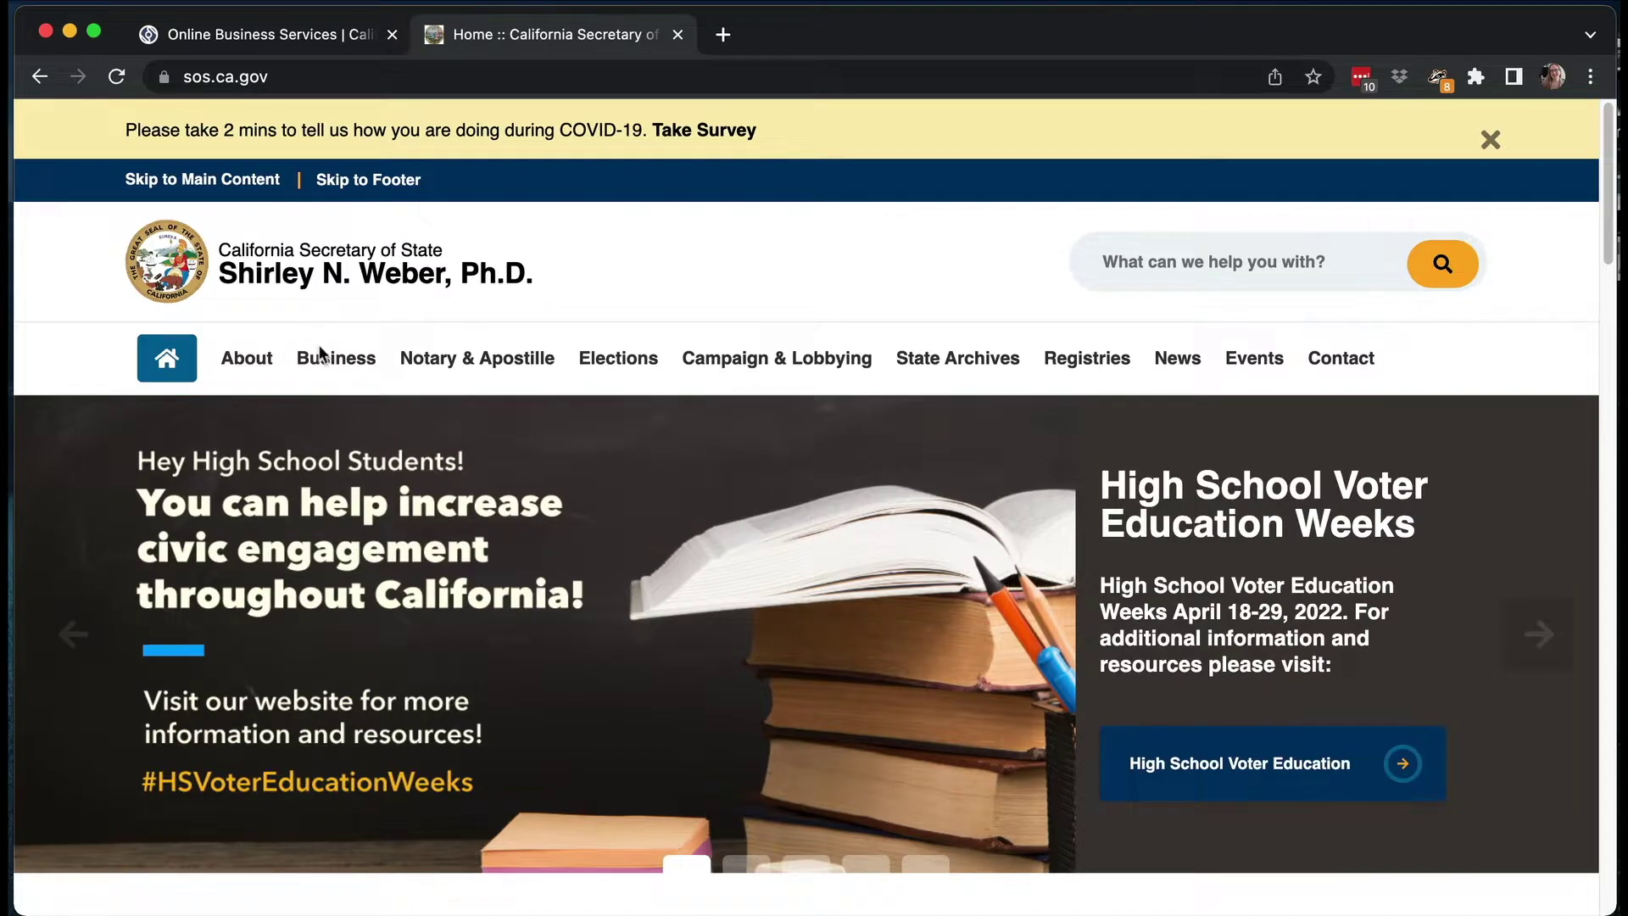
pyautogui.click(321, 355)
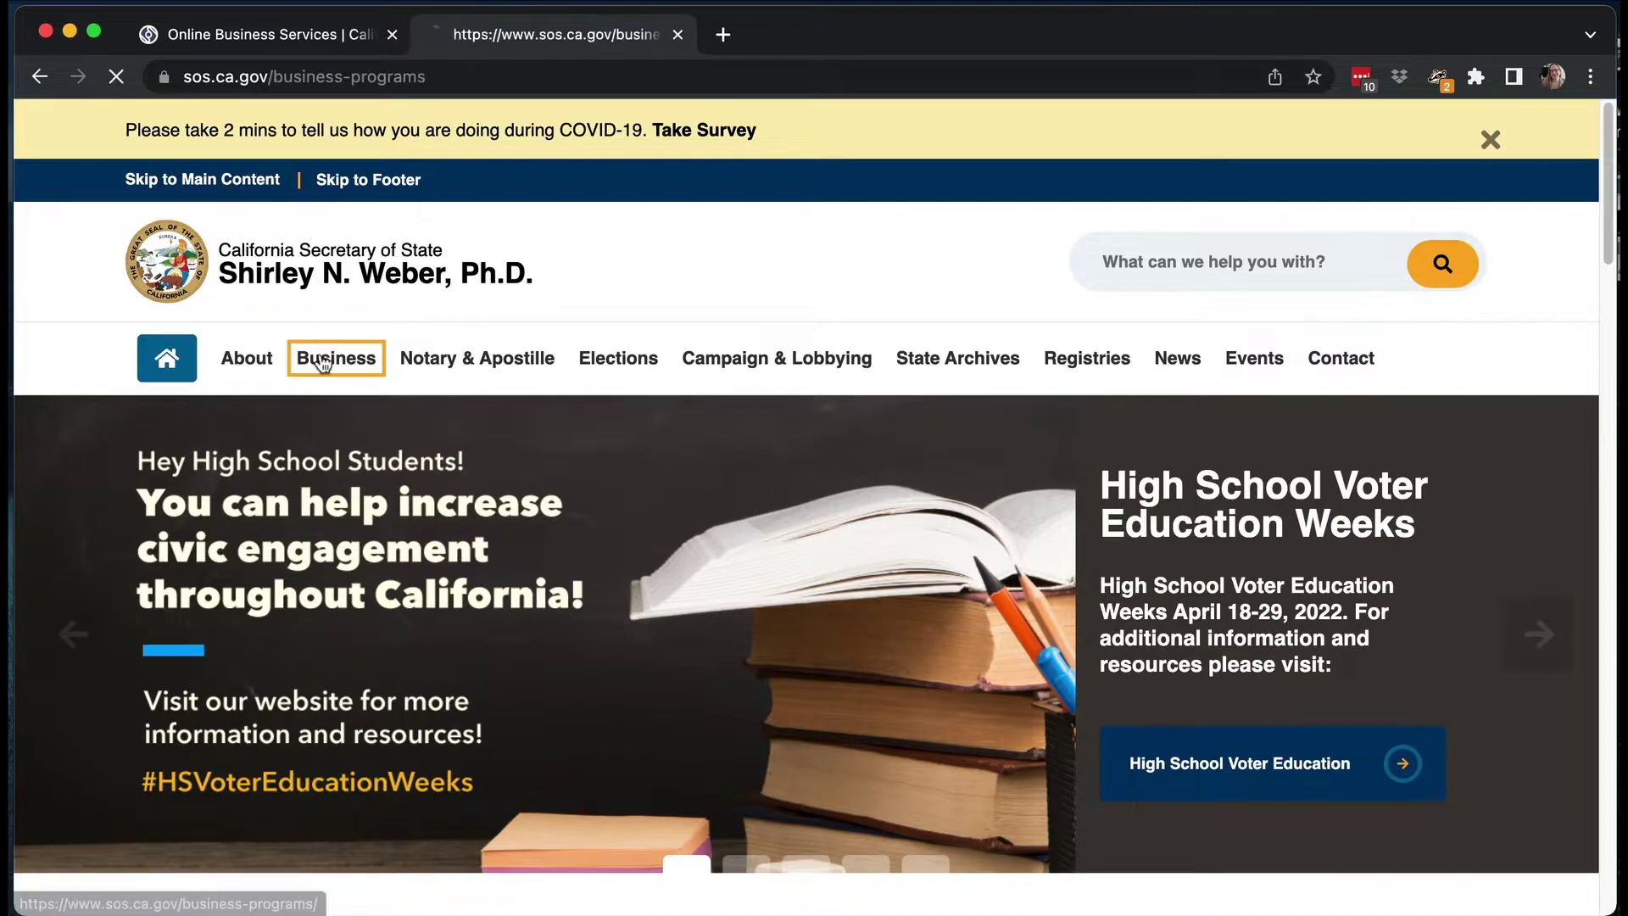
pyautogui.scroll(-4, 363, 546)
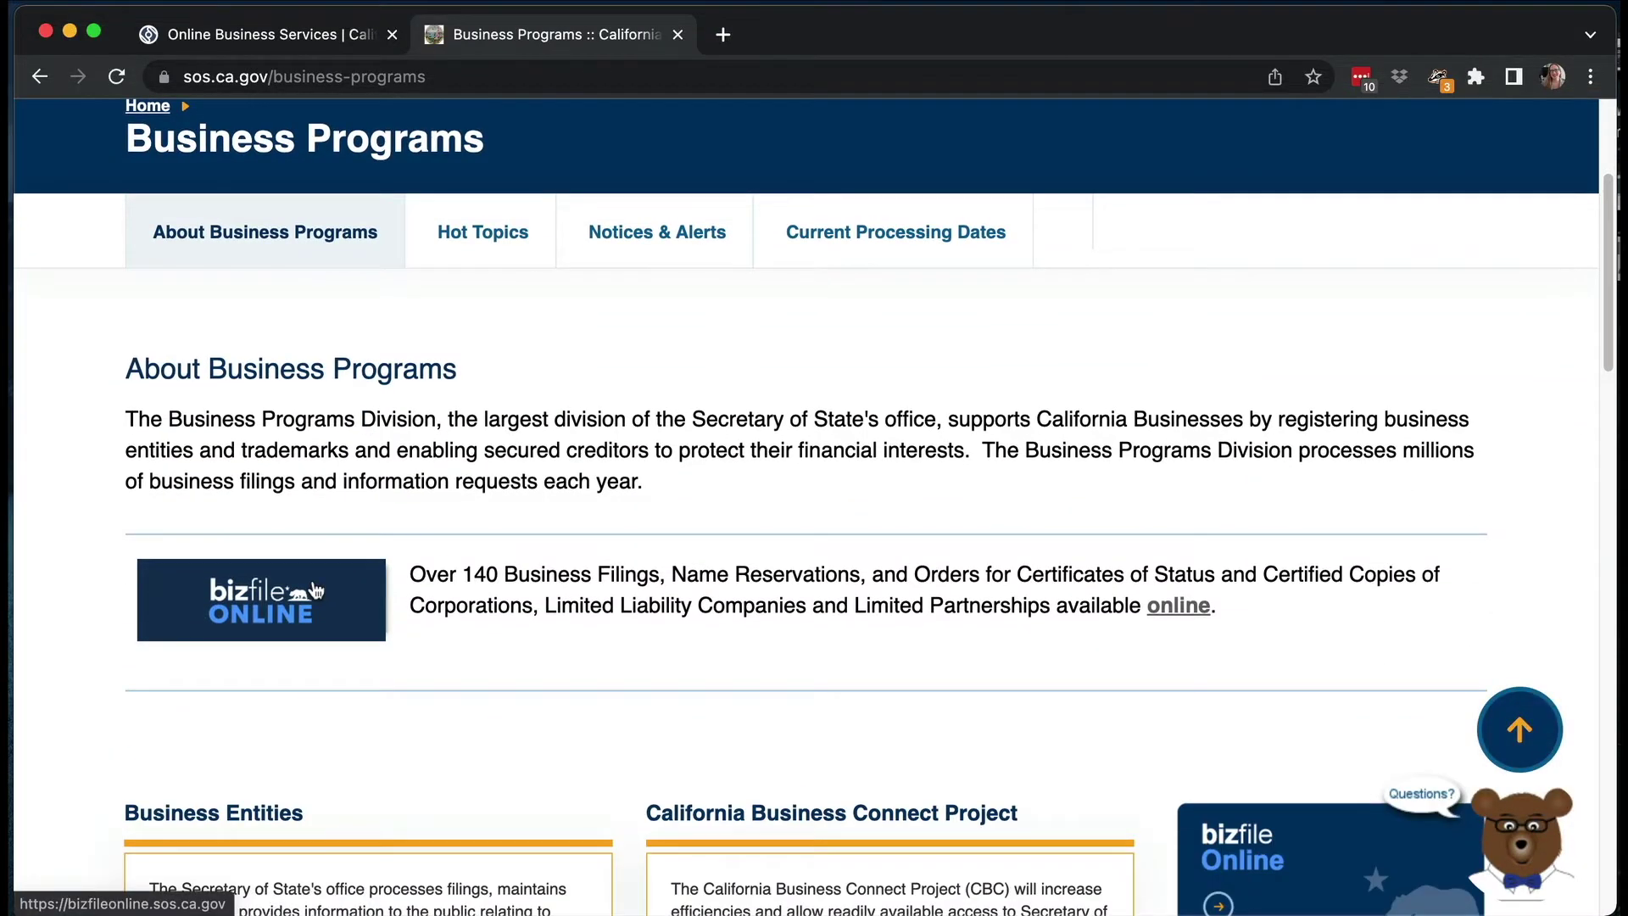
pyautogui.click(316, 591)
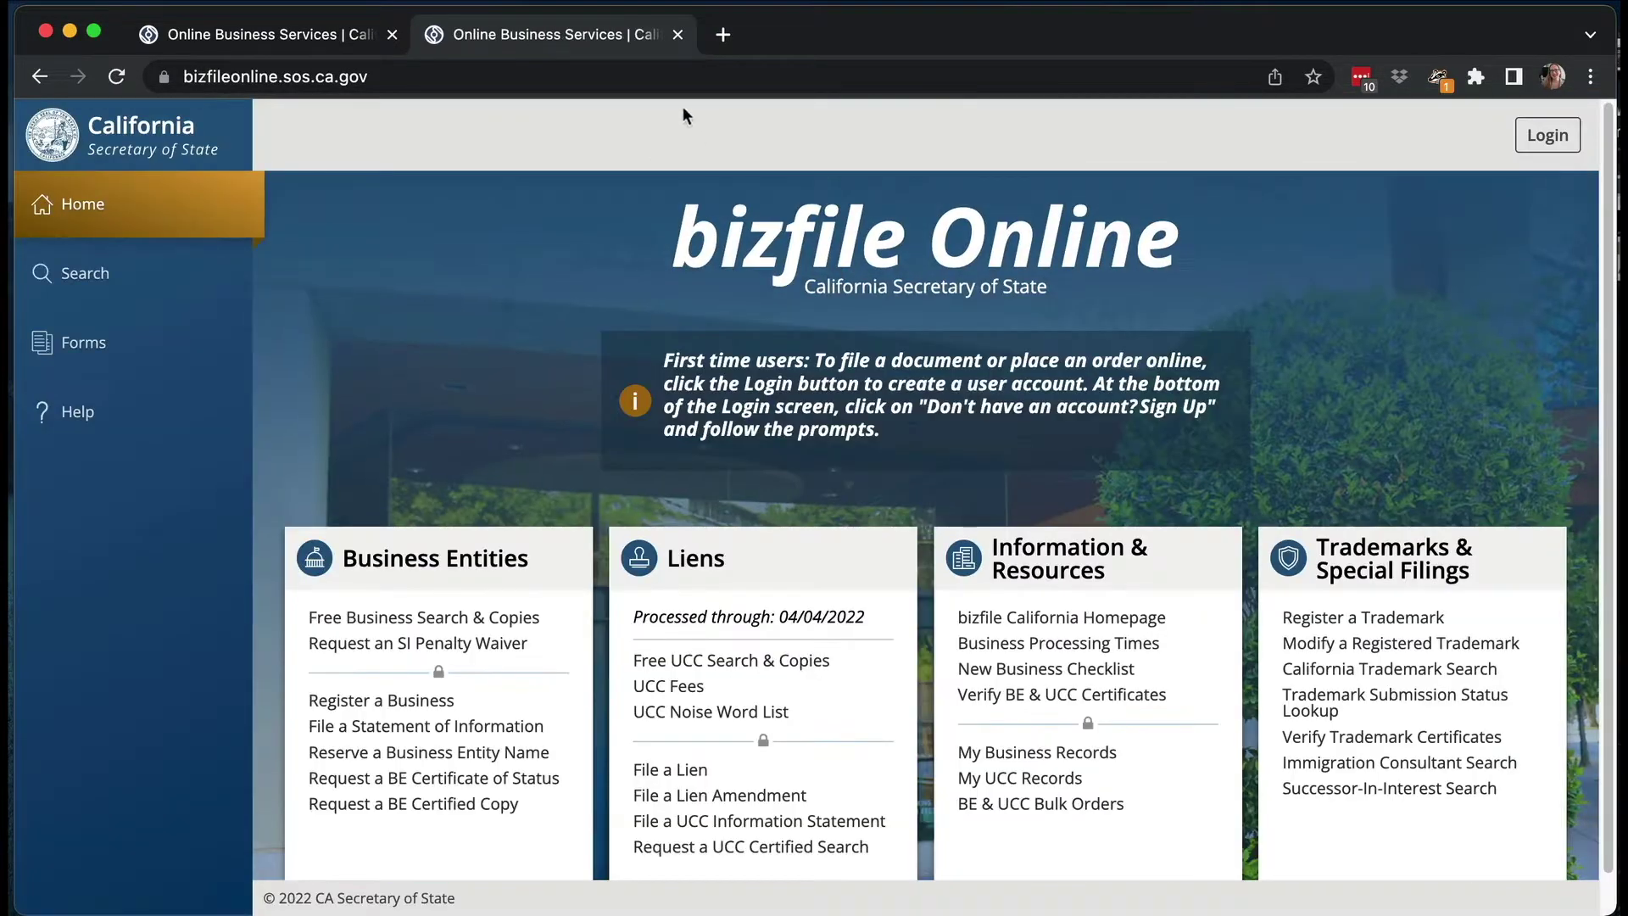
# - Close the duplicate bizfile tab and bring up the Create Account sign-up form
pyautogui.click(678, 35)
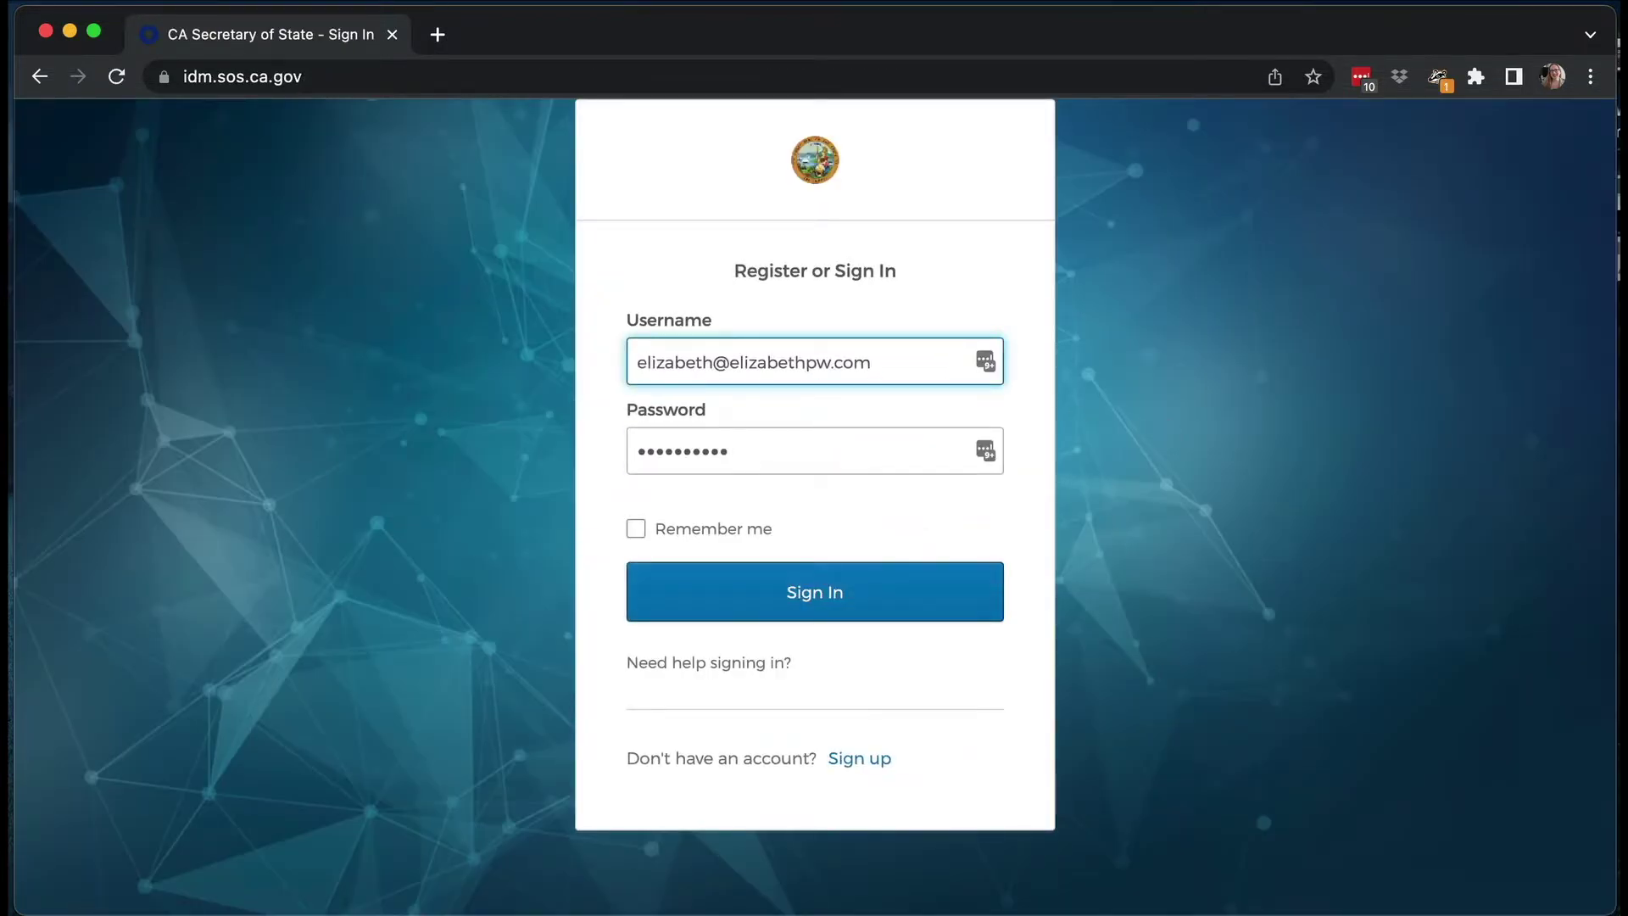
pyautogui.click(870, 760)
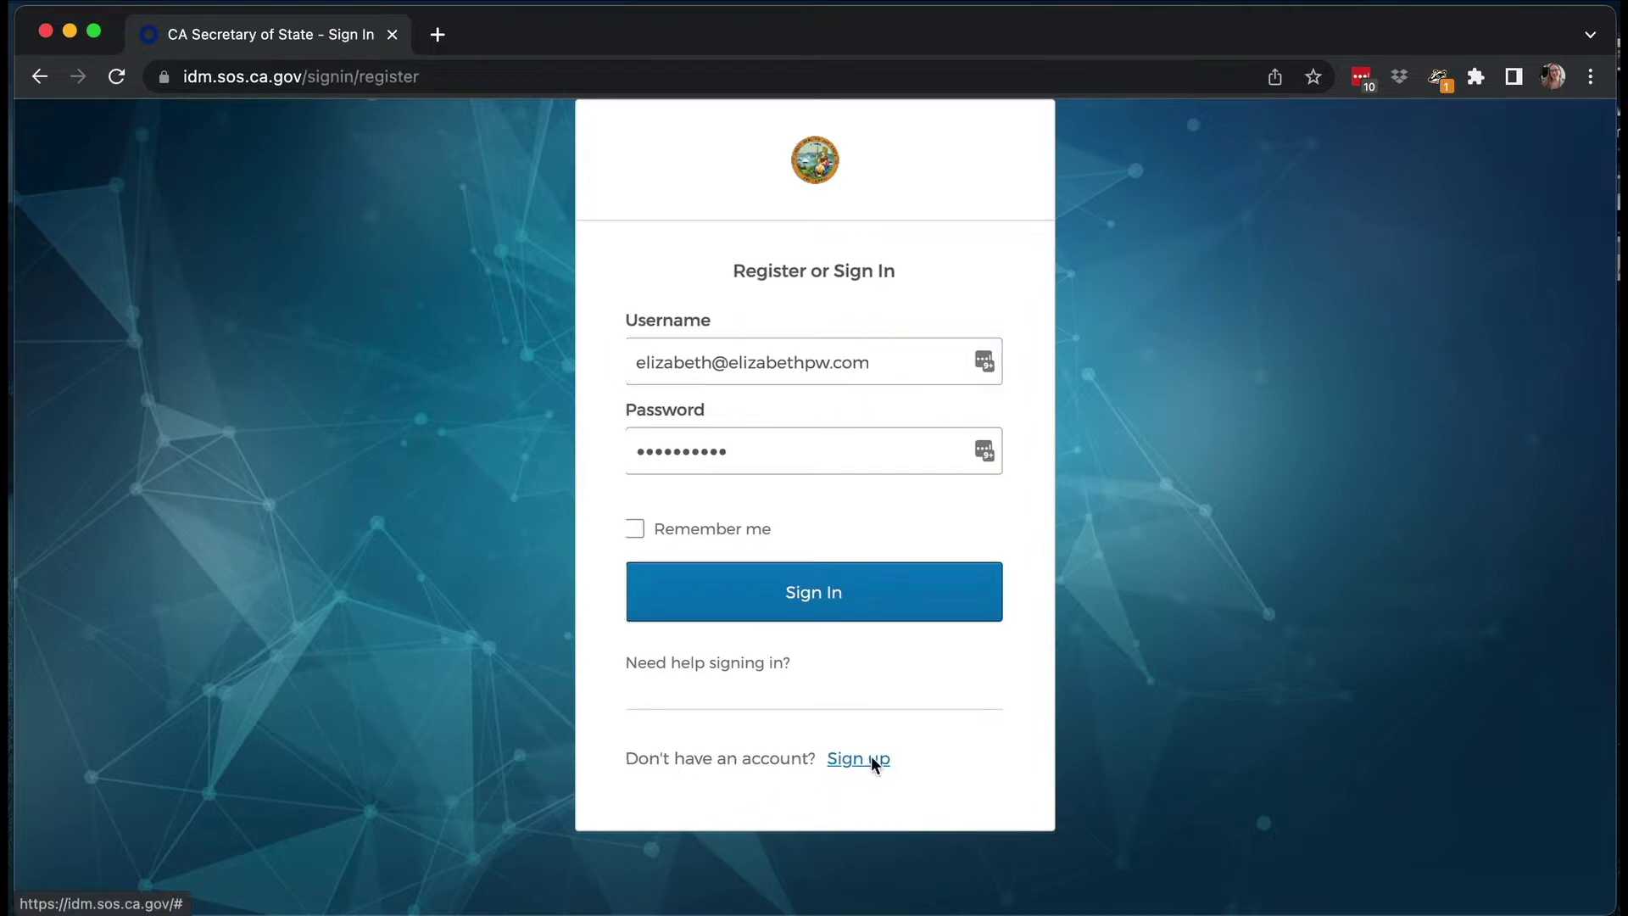
pyautogui.scroll(-3, 1065, 731)
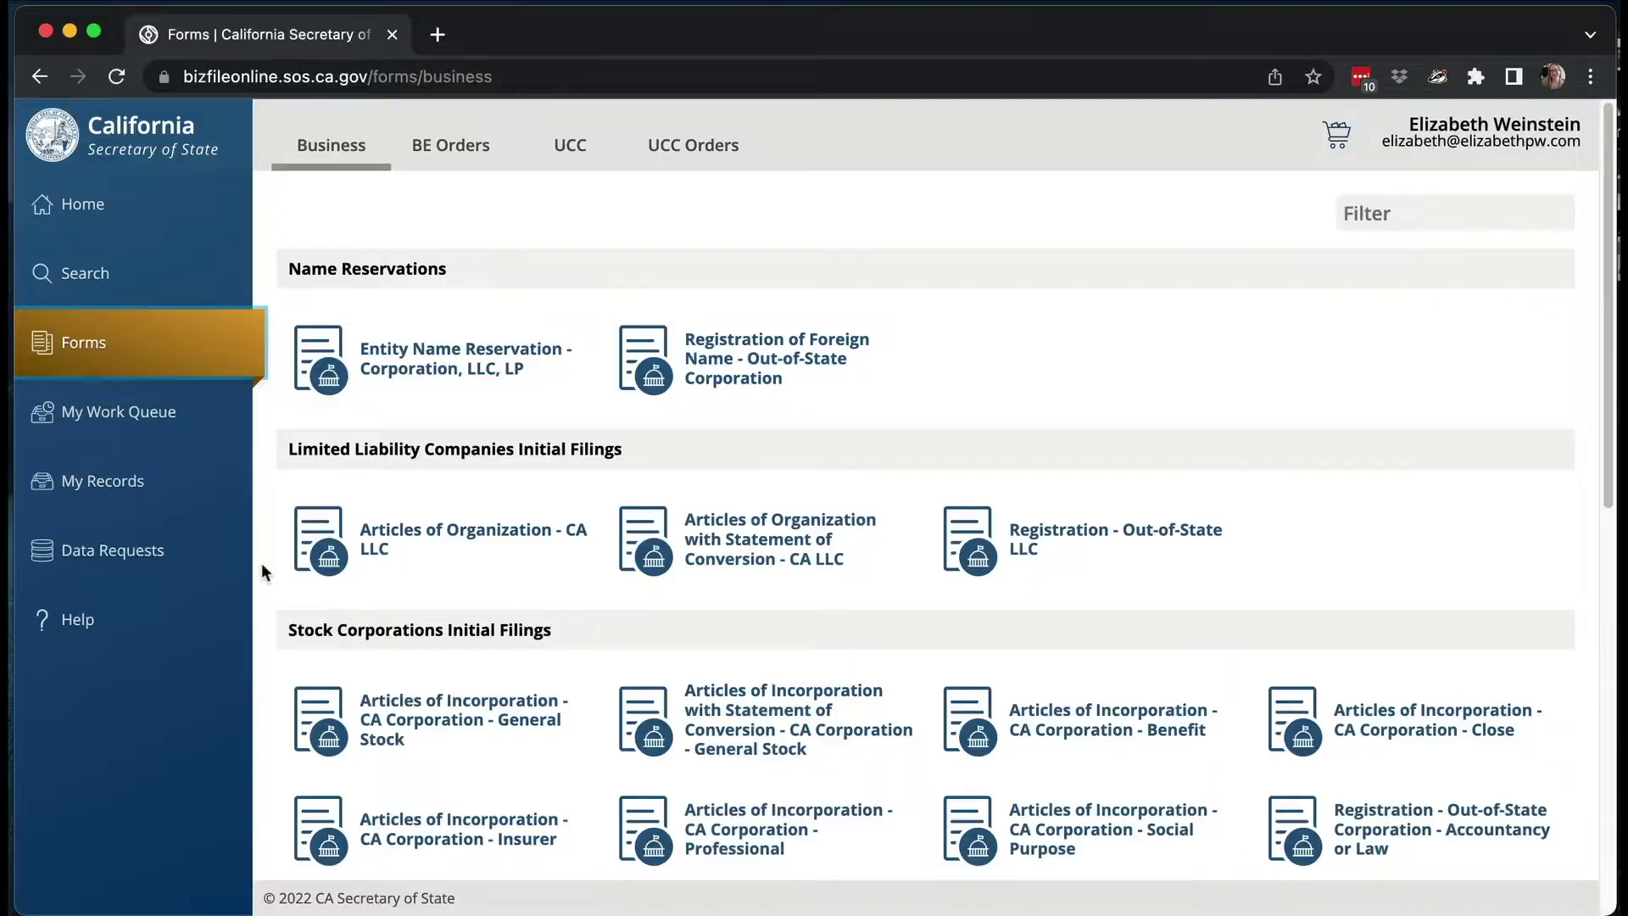
pyautogui.scroll(-2, 261, 562)
pyautogui.scroll(-1, 261, 562)
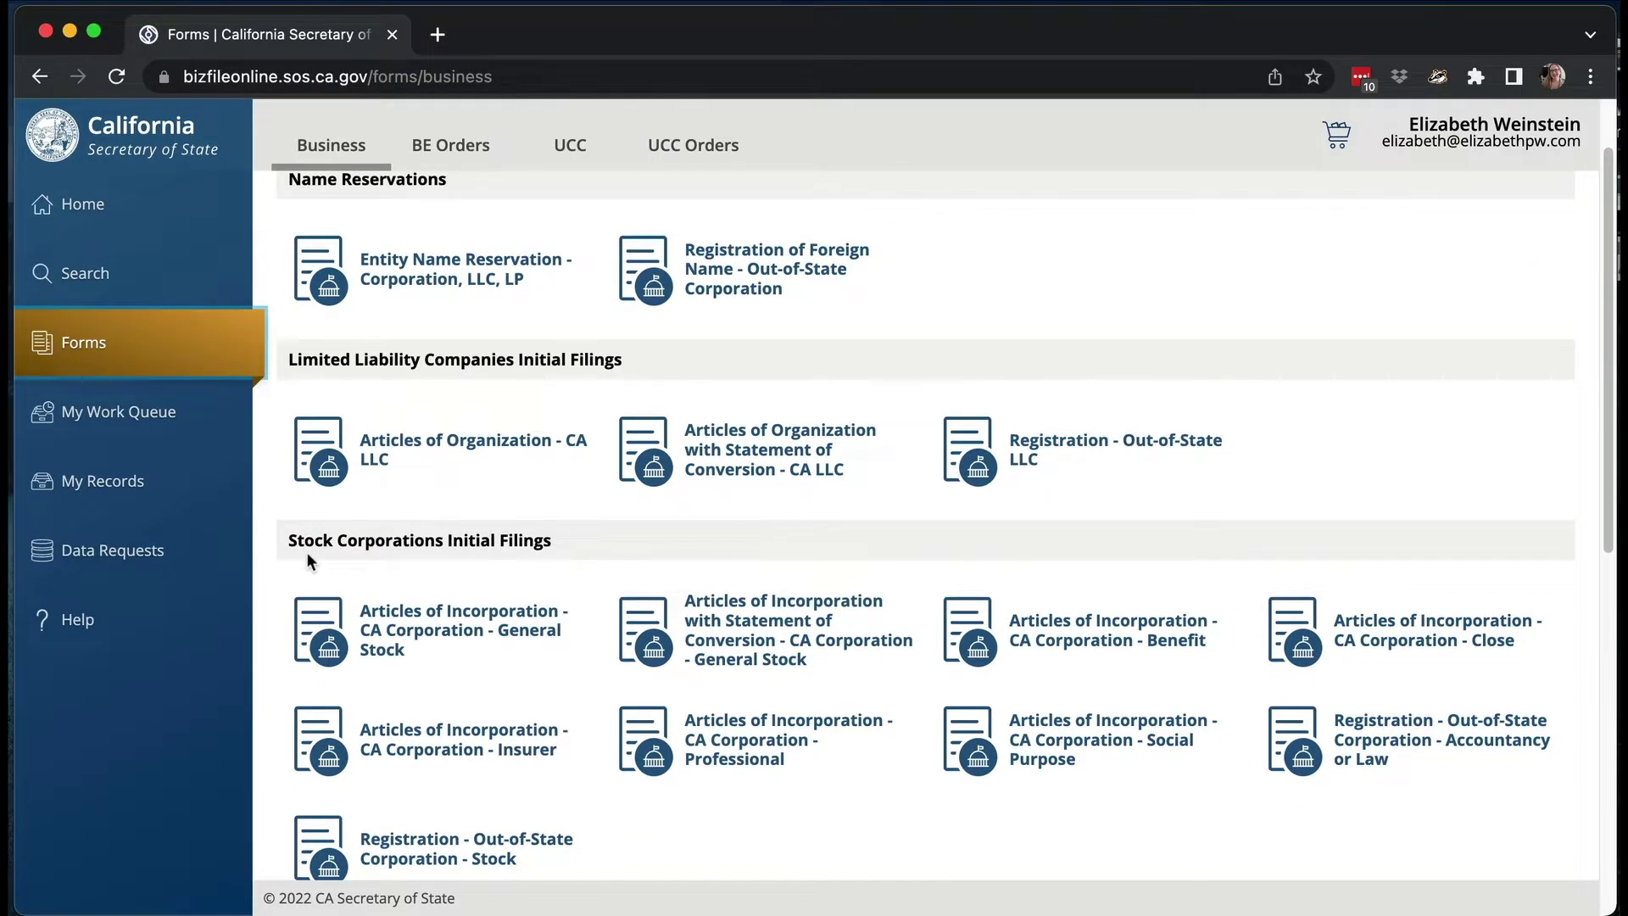
# - Start an online filing of Articles of Incorporation - CA Corporation - General Stock
pyautogui.scroll(-2, 306, 552)
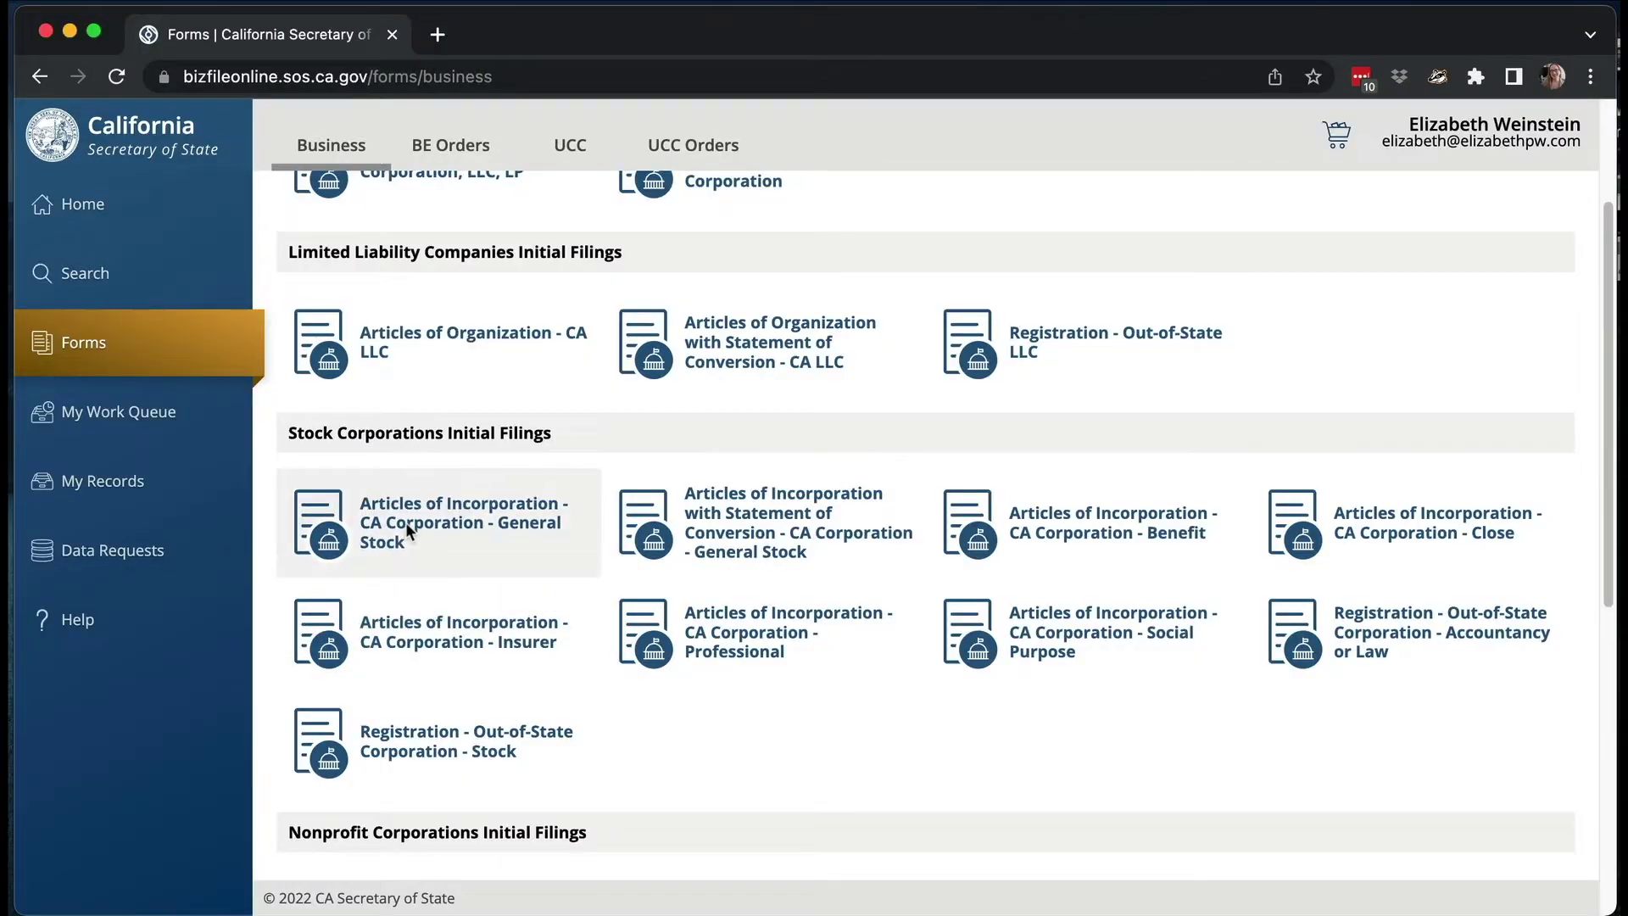
pyautogui.moveTo(405, 521)
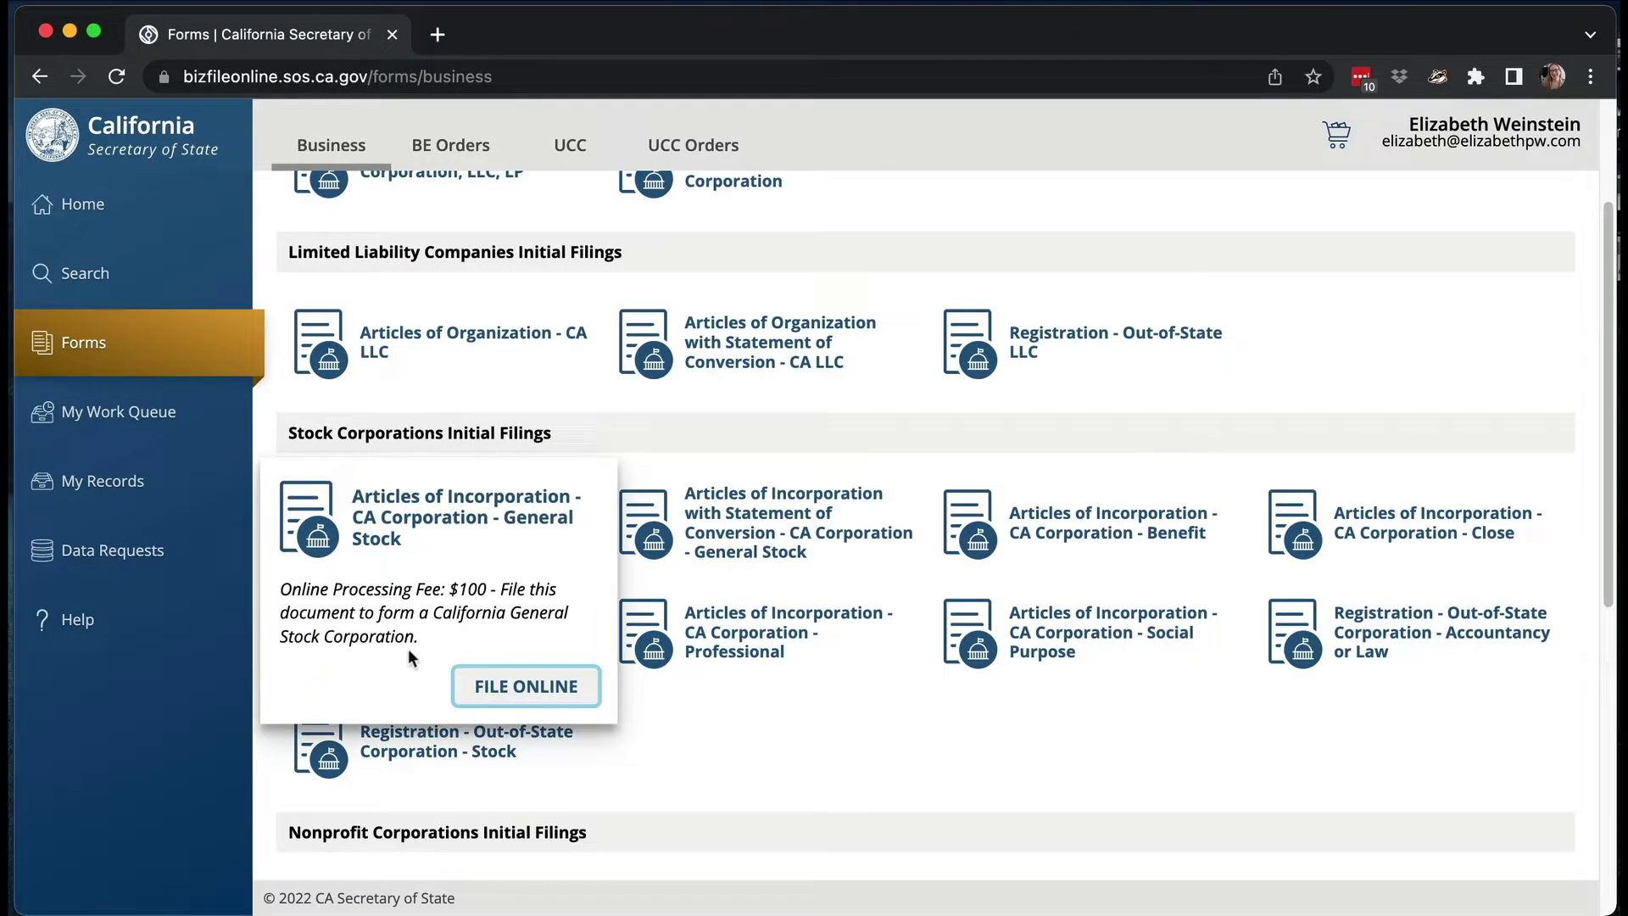
pyautogui.click(497, 683)
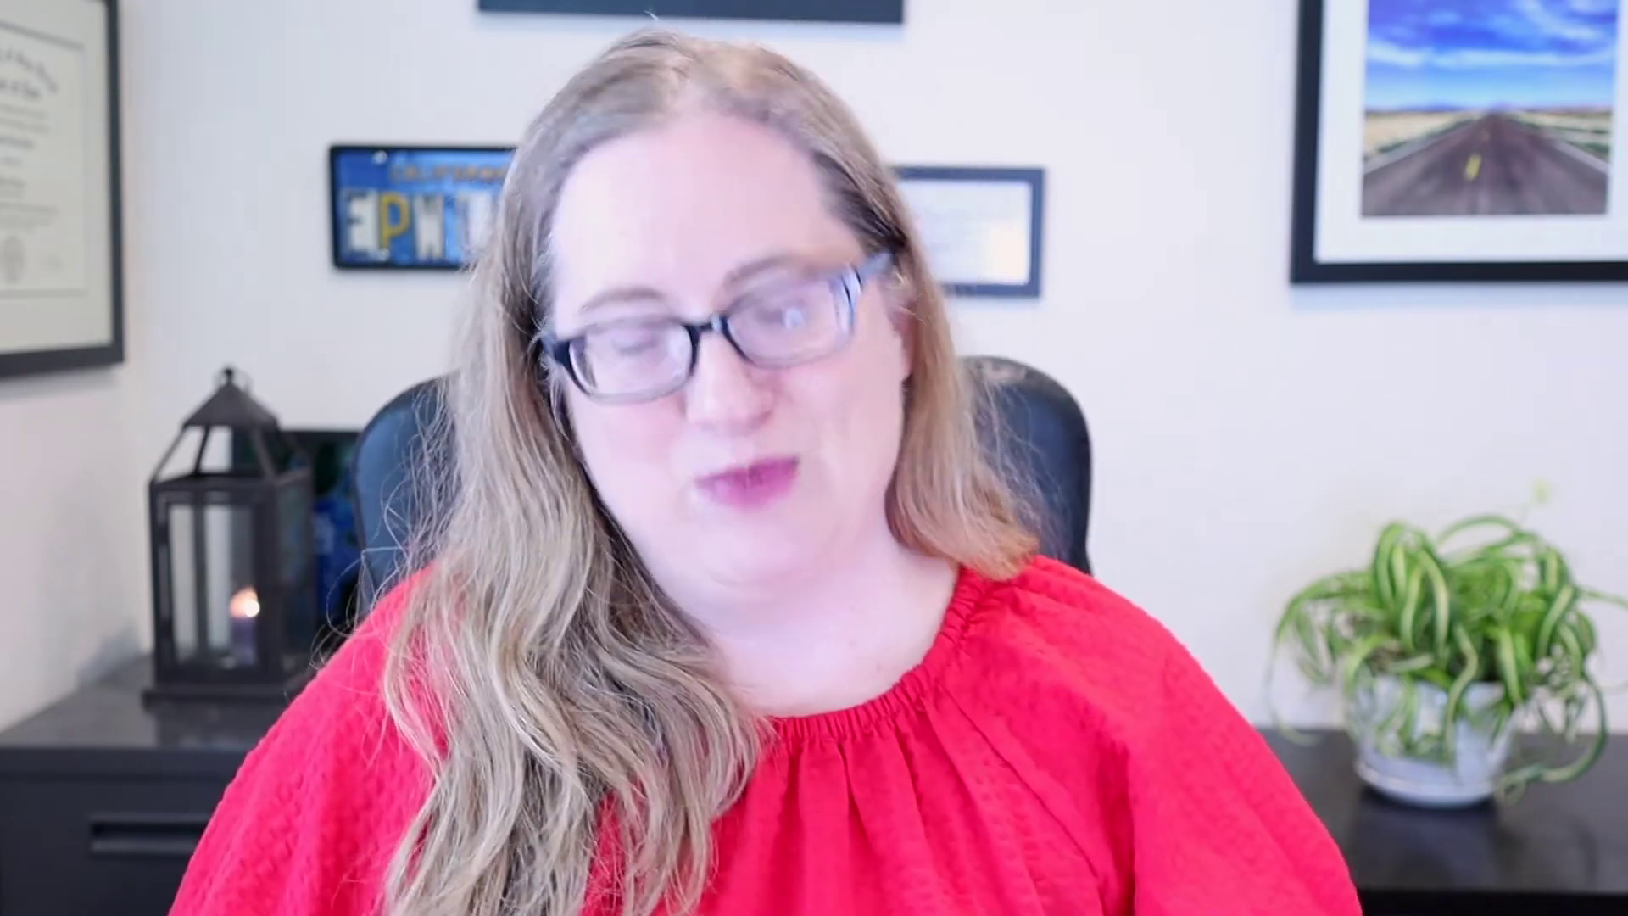
# - Read through the Terms and Conditions and continue to the submitter details
pyautogui.scroll(-3, 916, 582)
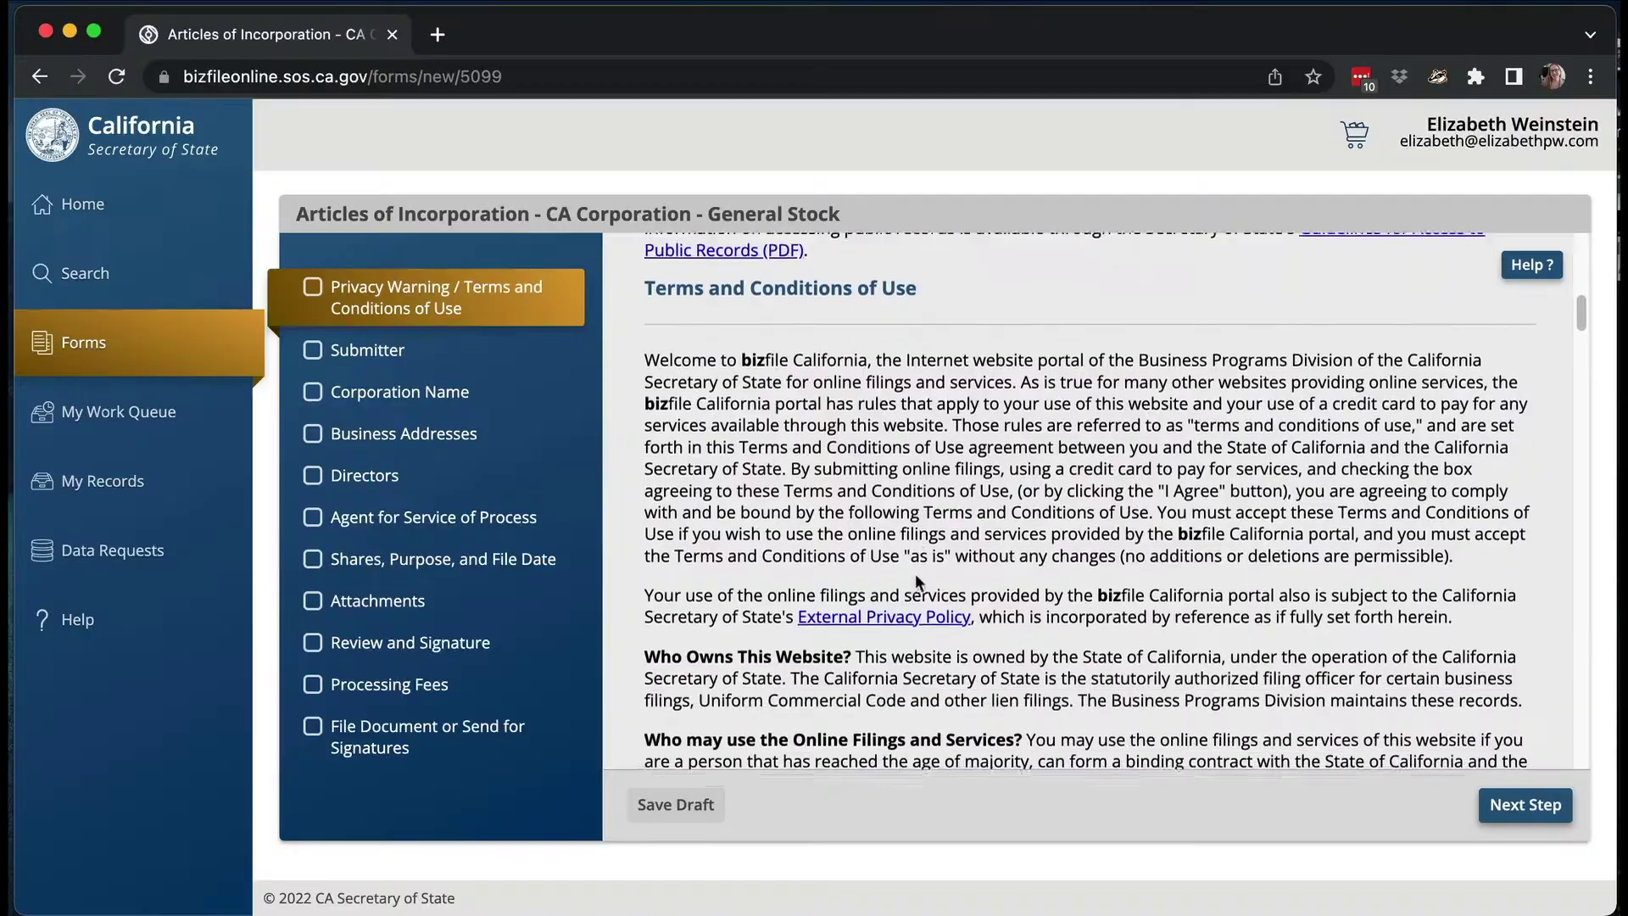
pyautogui.scroll(-15, 917, 581)
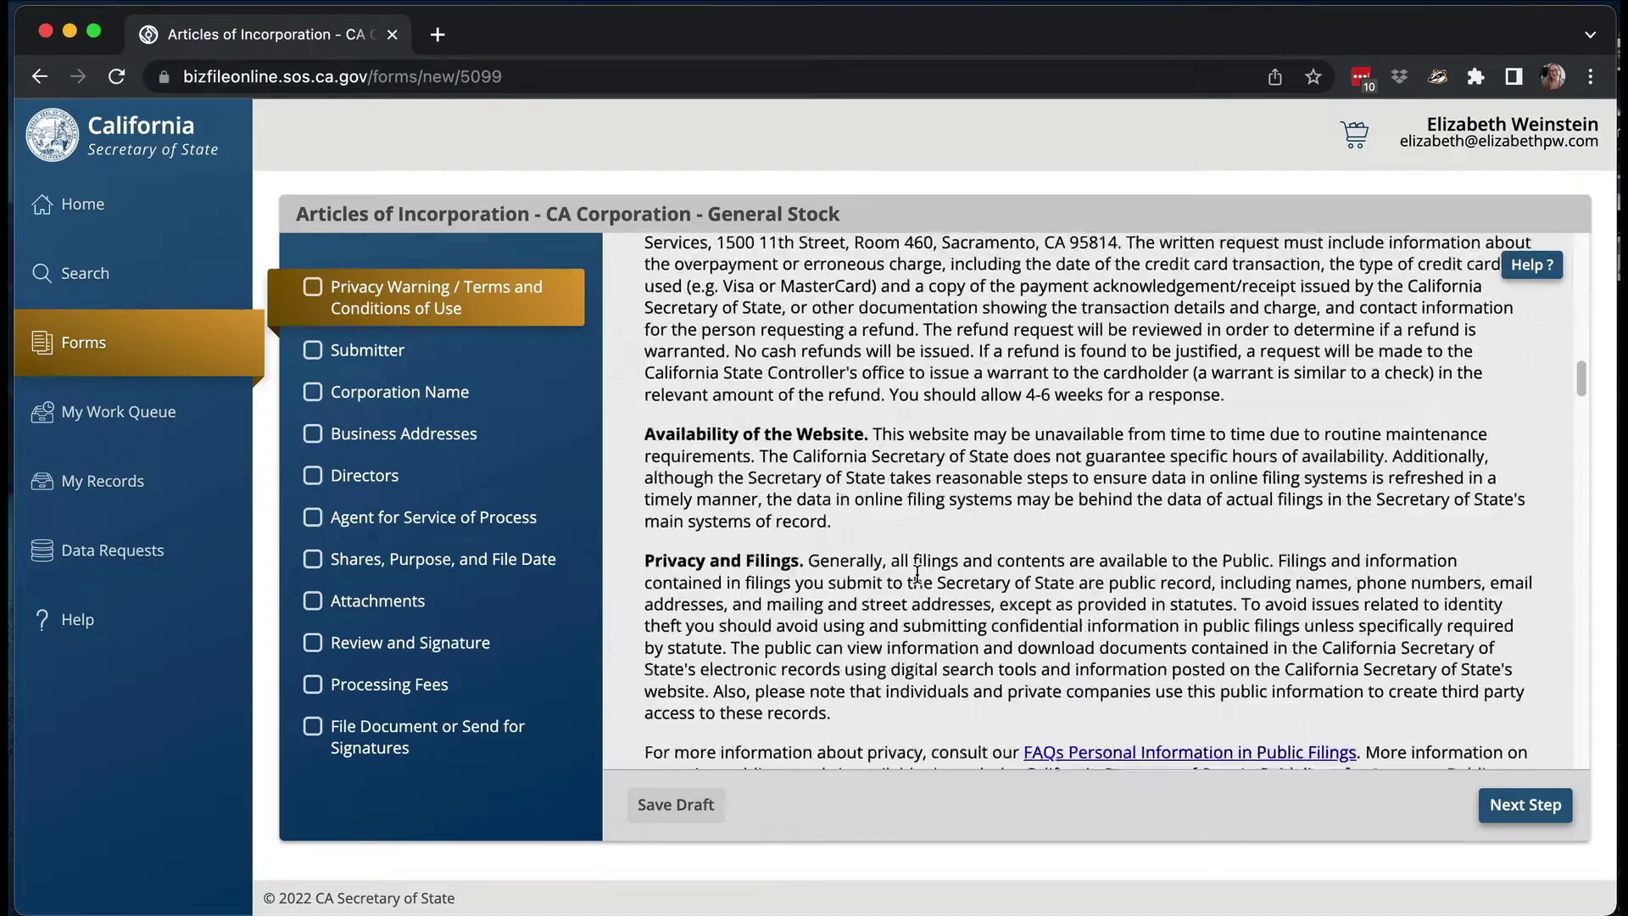
pyautogui.scroll(-8, 916, 570)
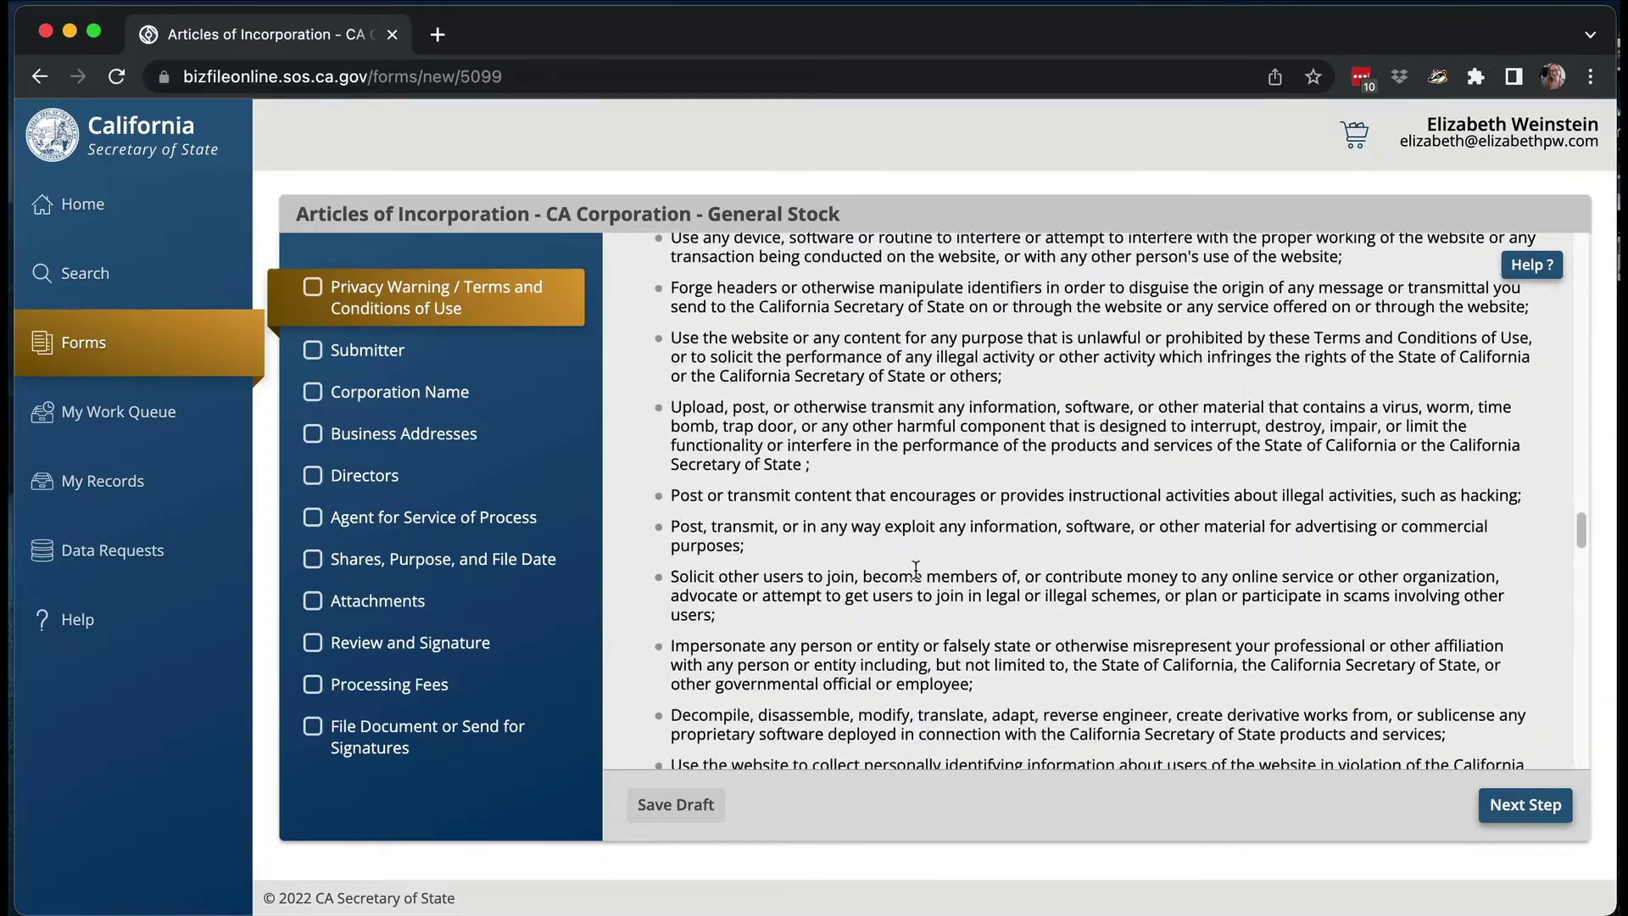
pyautogui.scroll(-15, 916, 568)
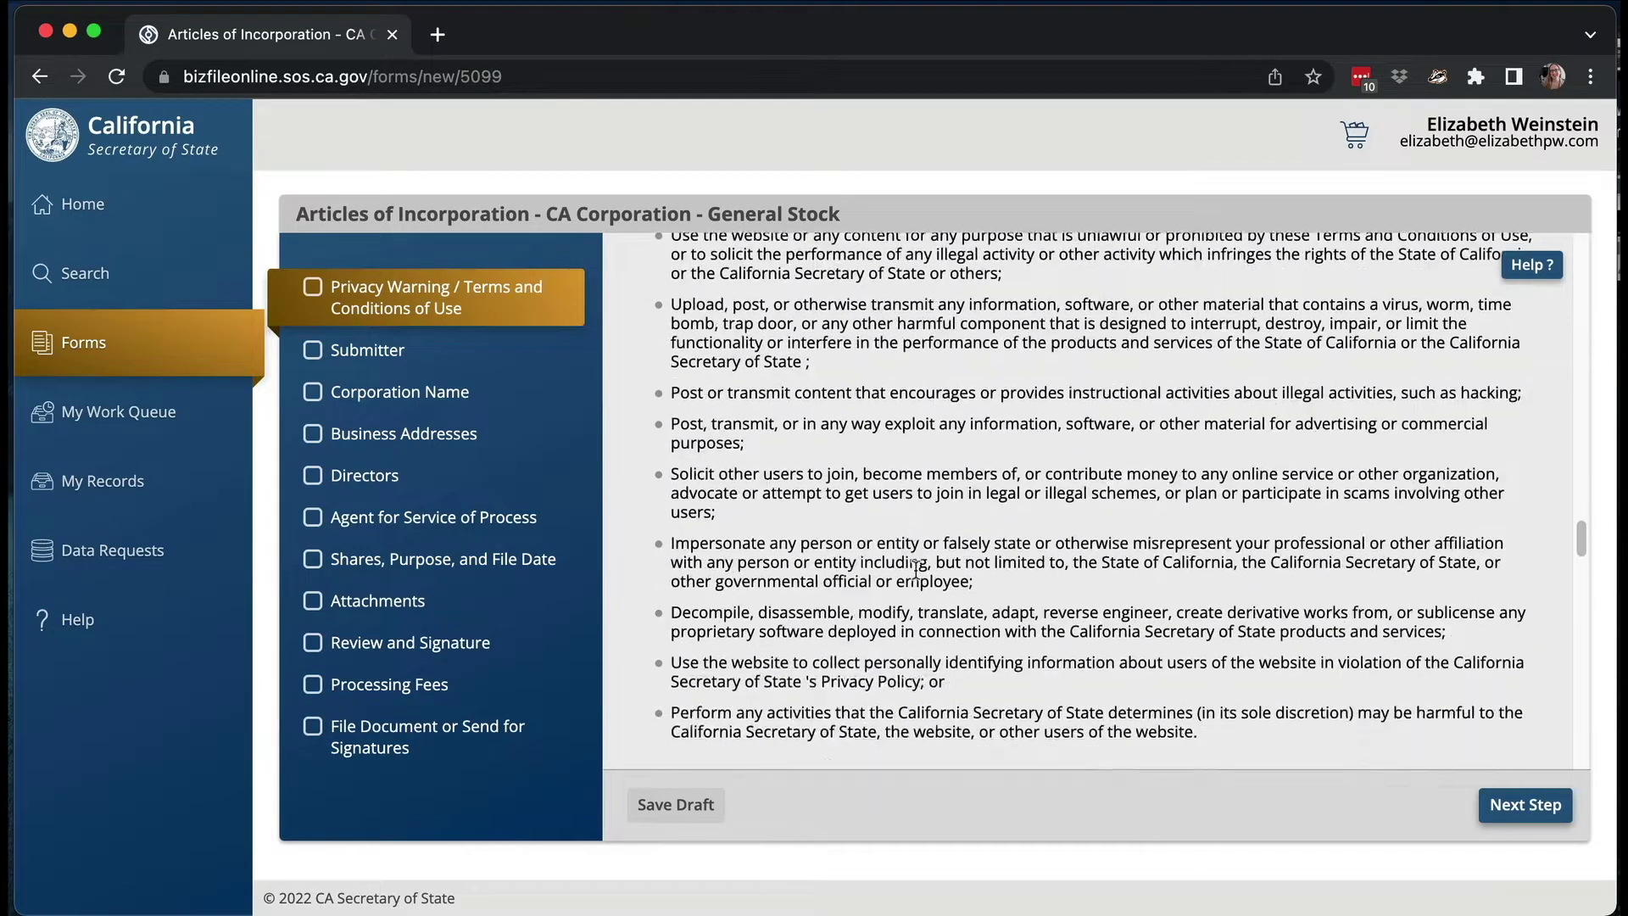
pyautogui.scroll(-15, 916, 571)
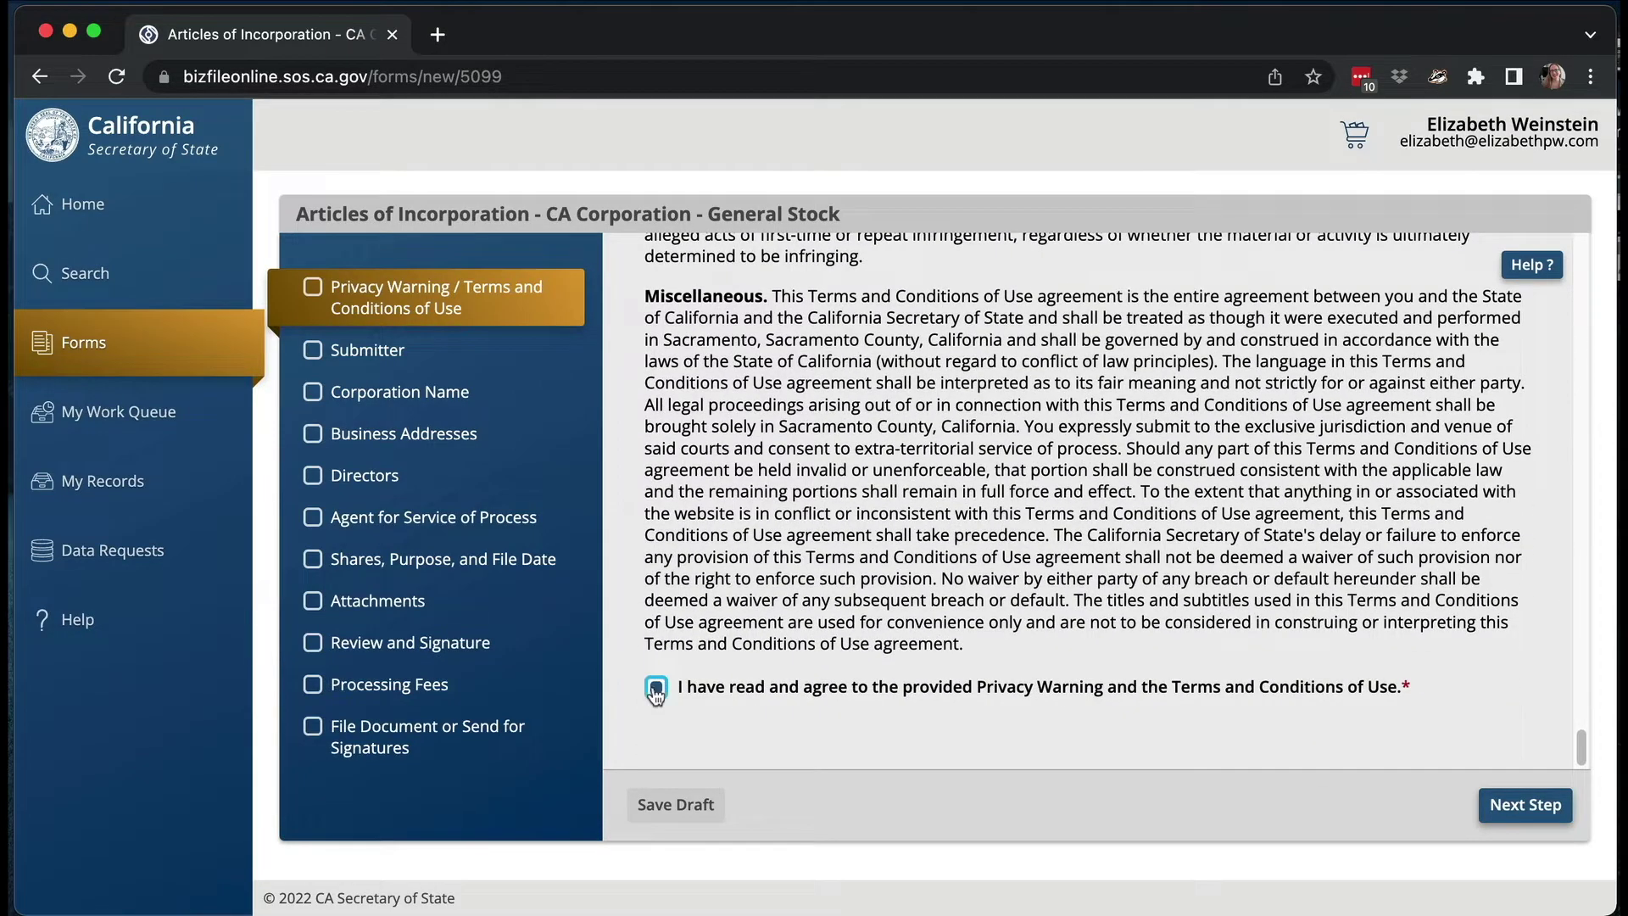
pyautogui.click(1494, 818)
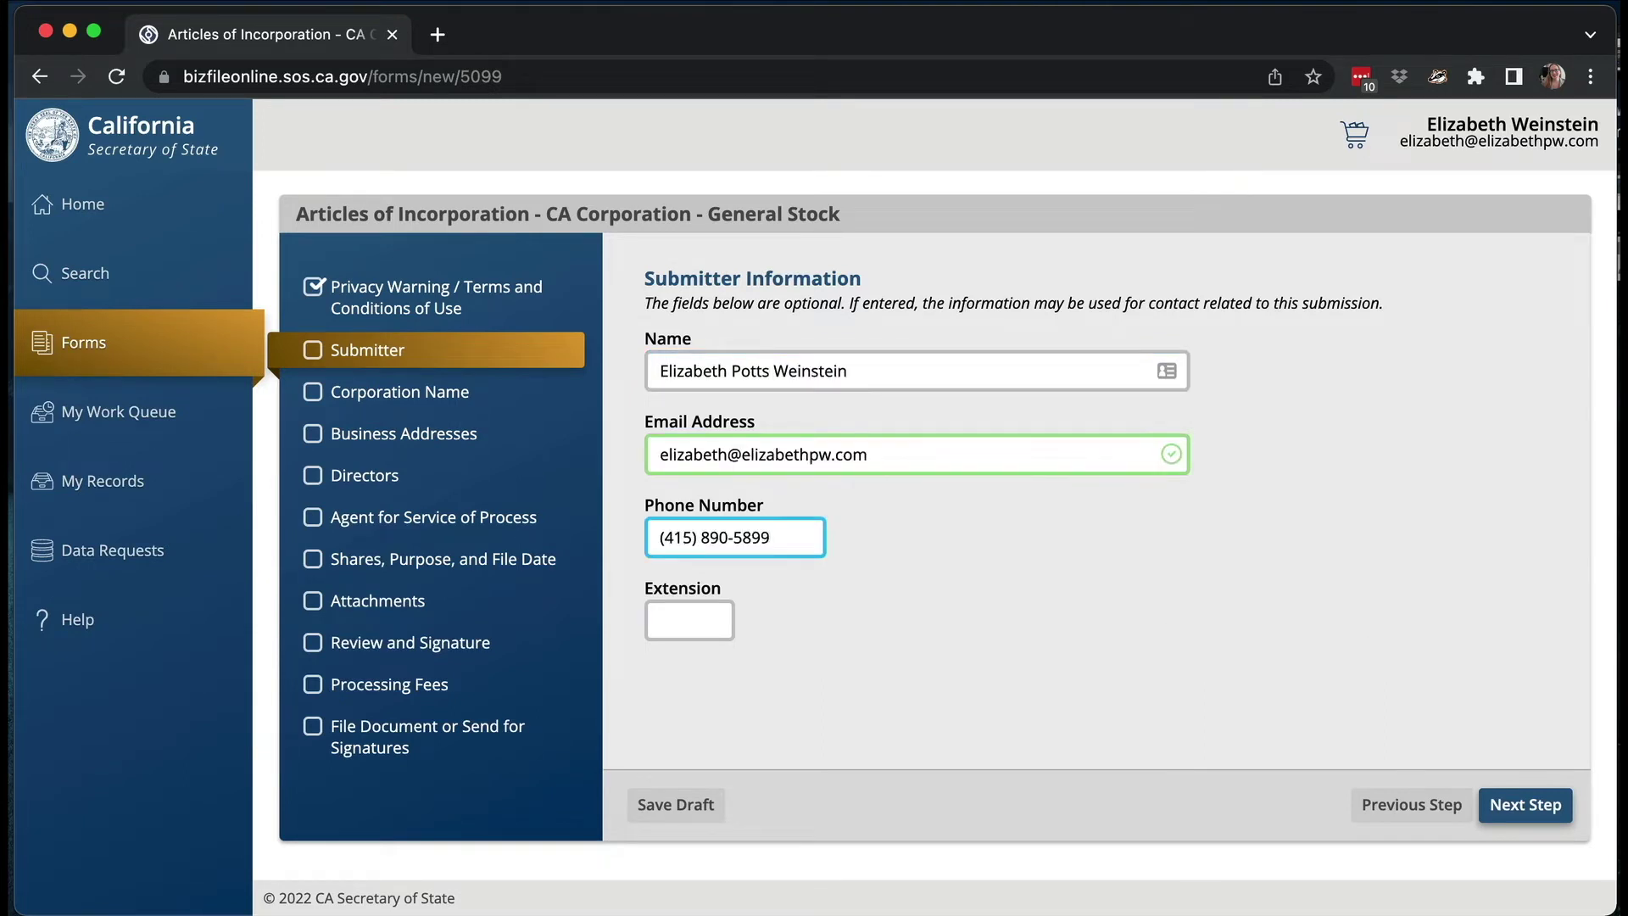
# - Finish the Submitter step and begin entering the corporation name
pyautogui.click(1539, 810)
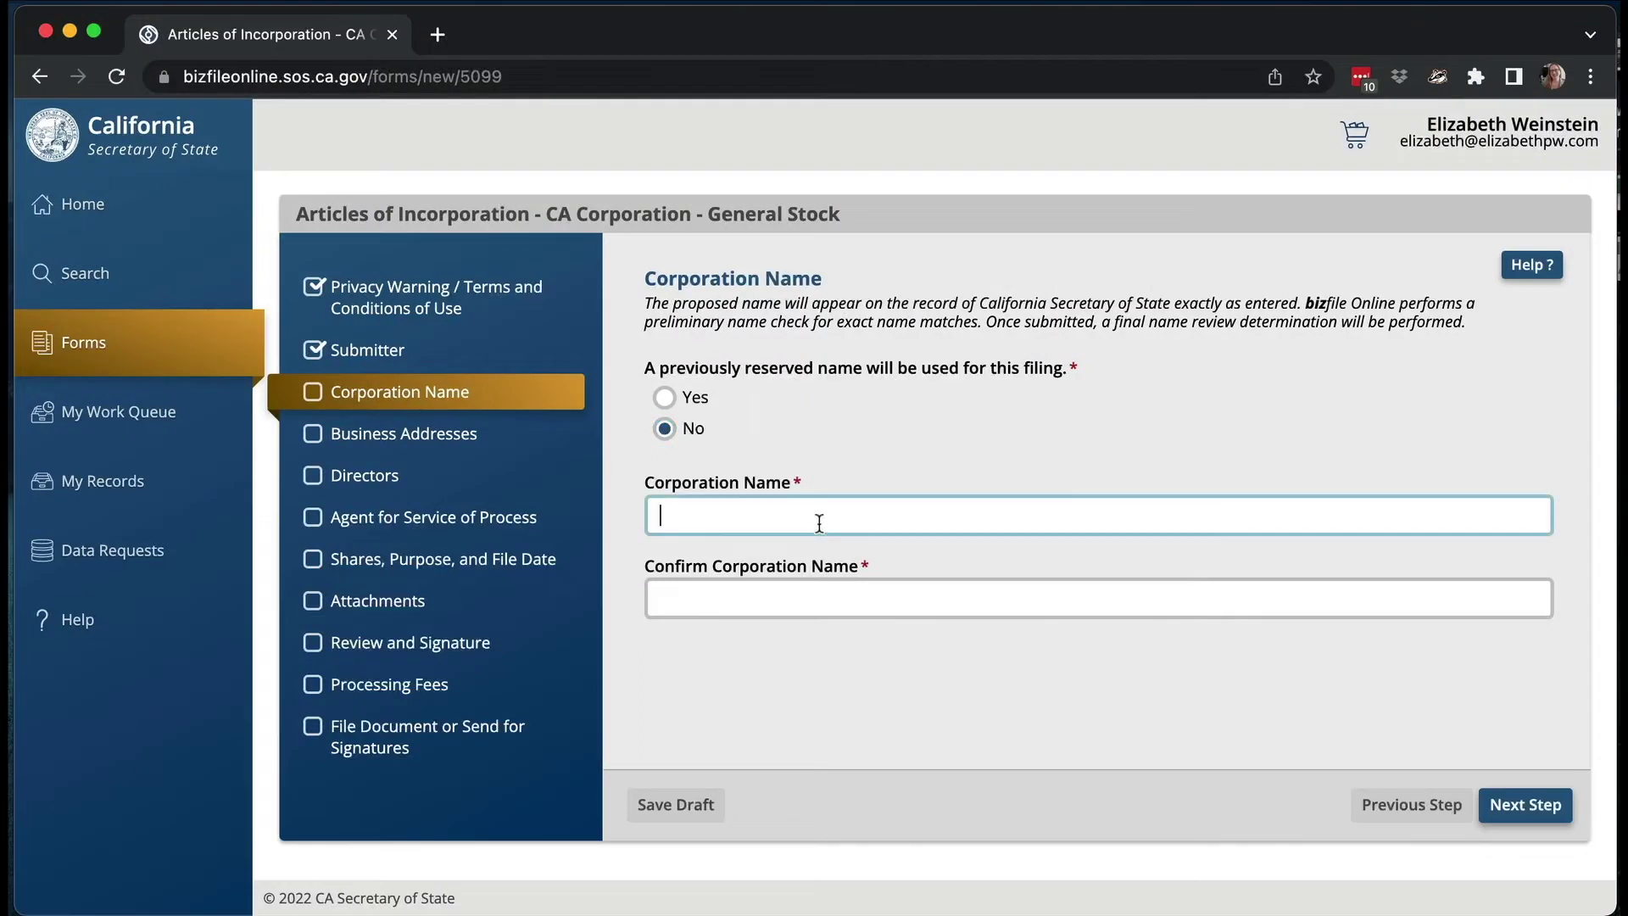
pyautogui.click(819, 523)
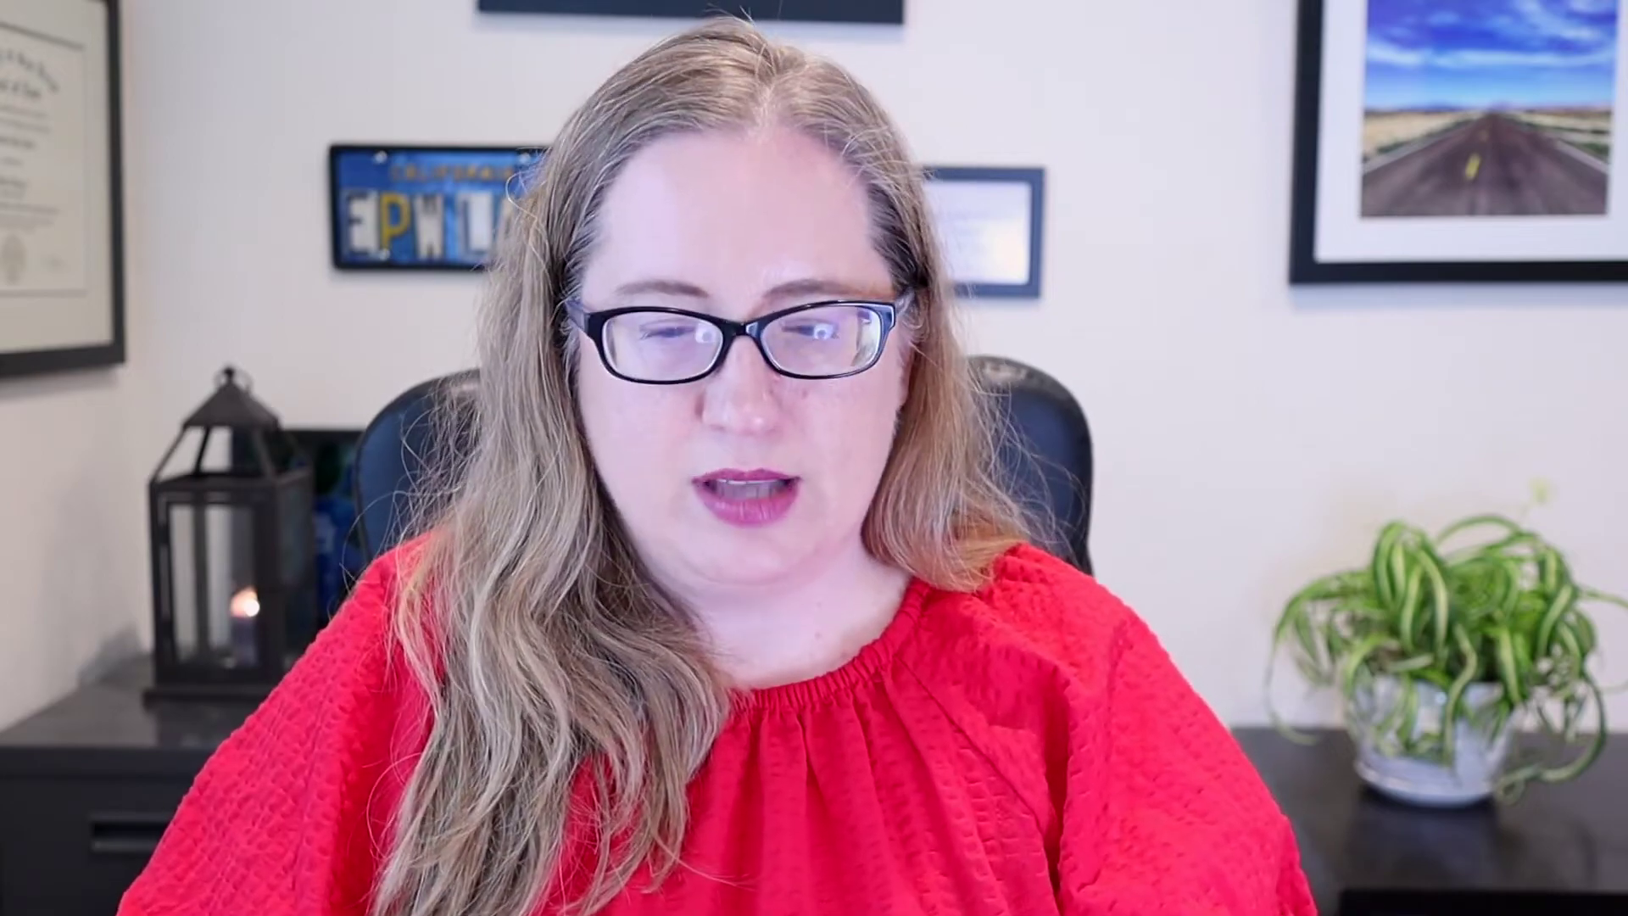
# - Enter the proposed corporation name, paste it into Confirm Corporation Name, and continue
pyautogui.write('t')
pyautogui.write('ts Weinstein')
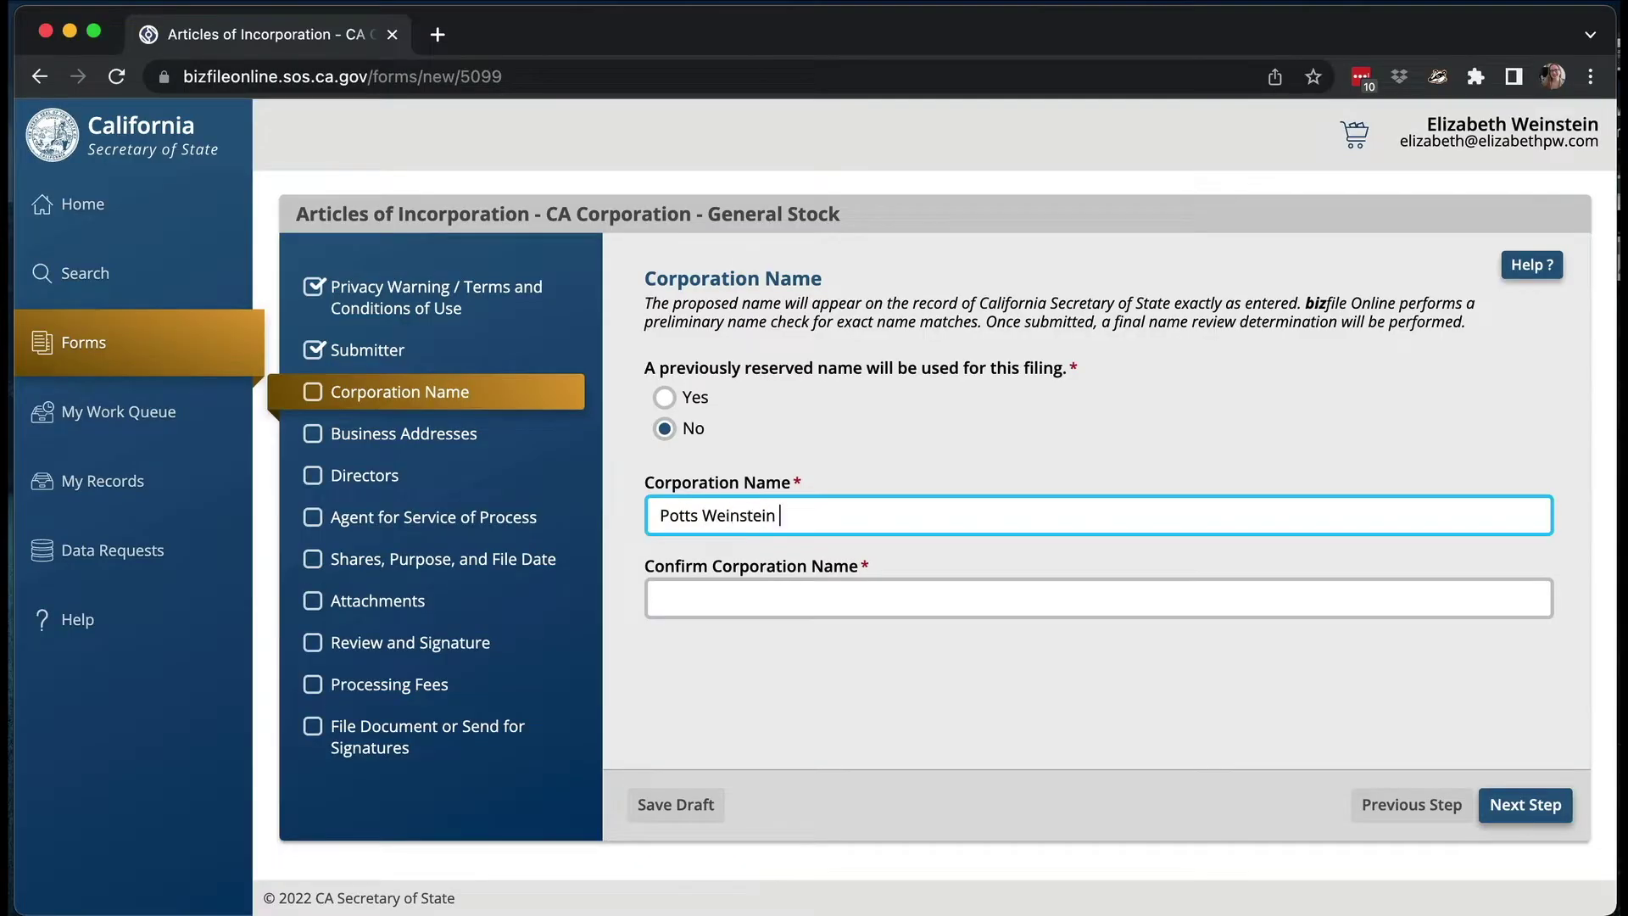
pyautogui.write(" Consulting Int'l Inc.")
pyautogui.tripleClick(814, 521)
pyautogui.press('super+c')
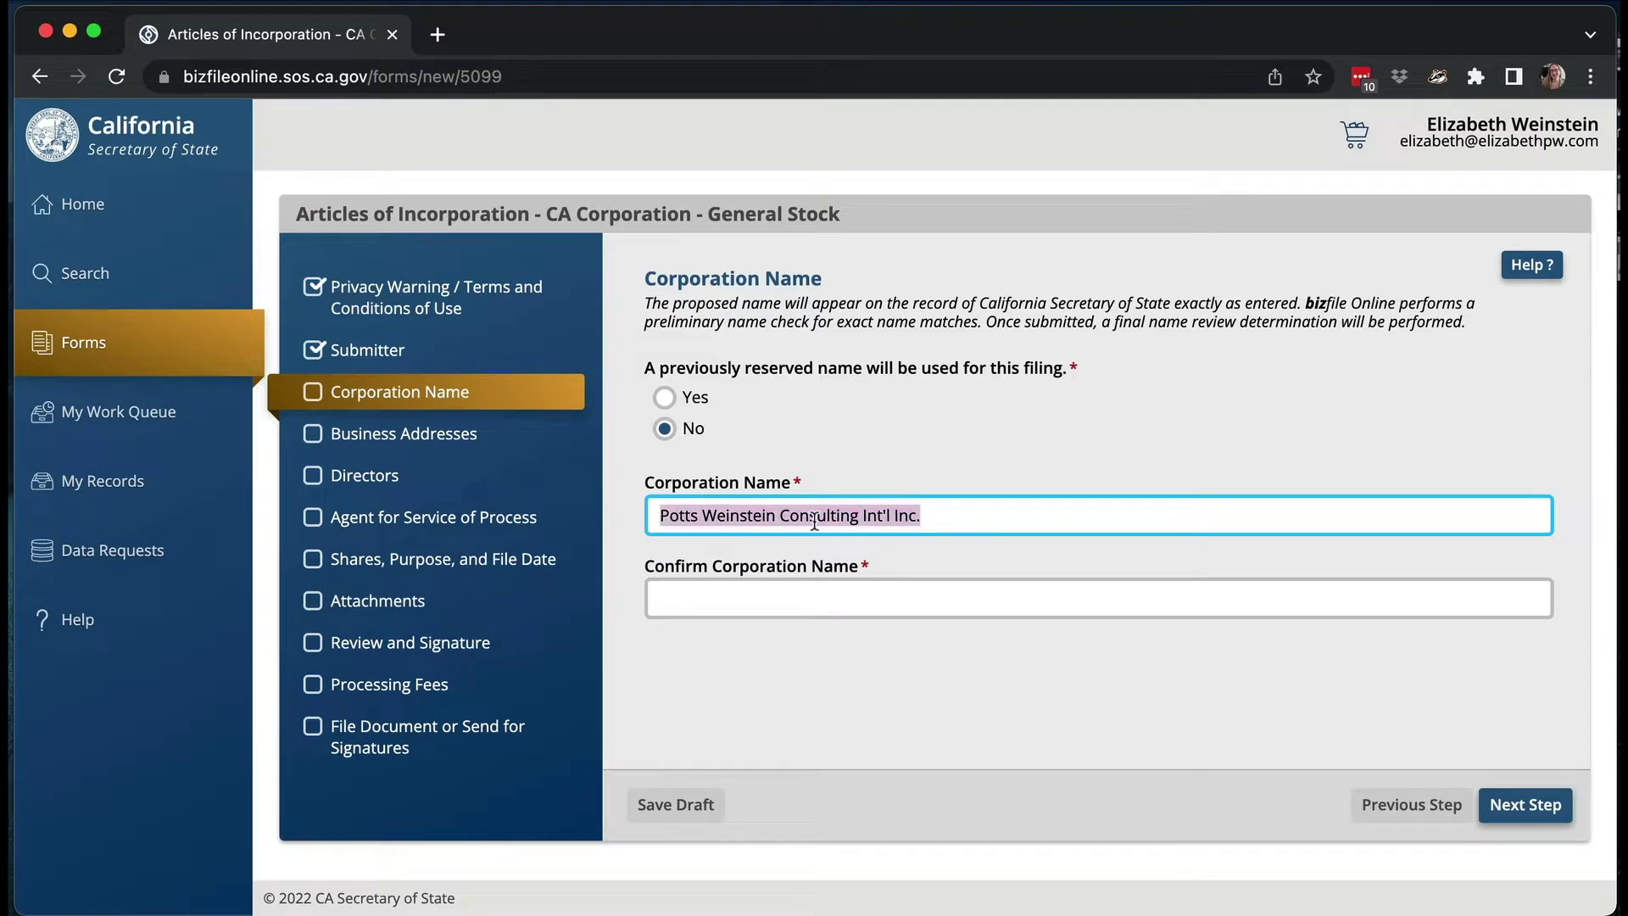
pyautogui.click(800, 593)
pyautogui.press('super+v')
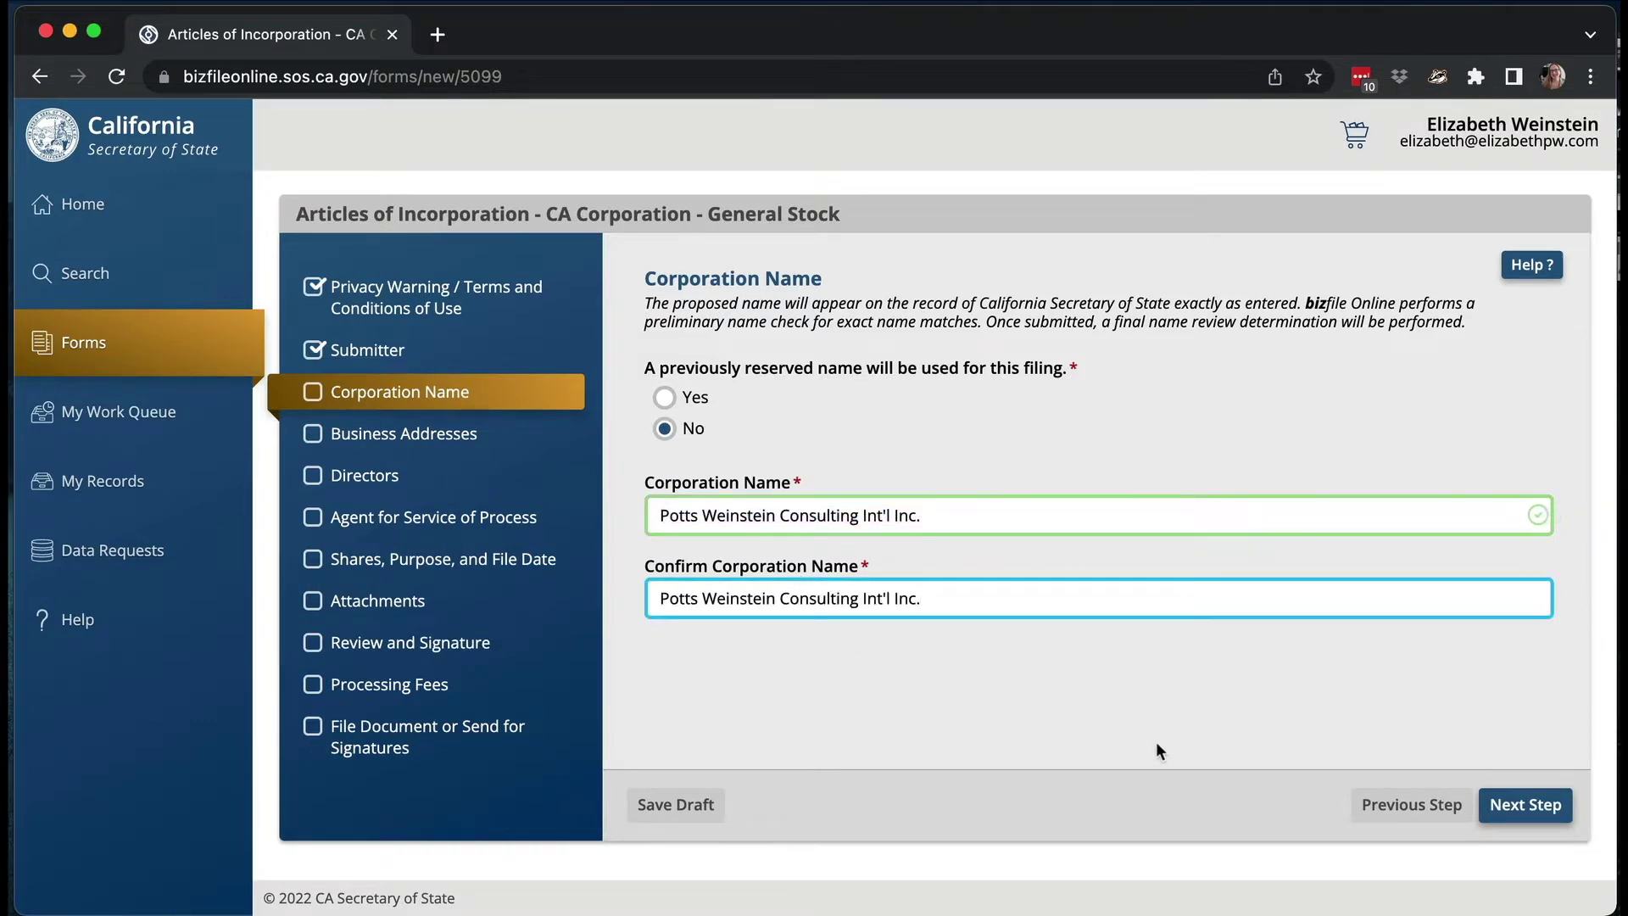
pyautogui.click(1507, 802)
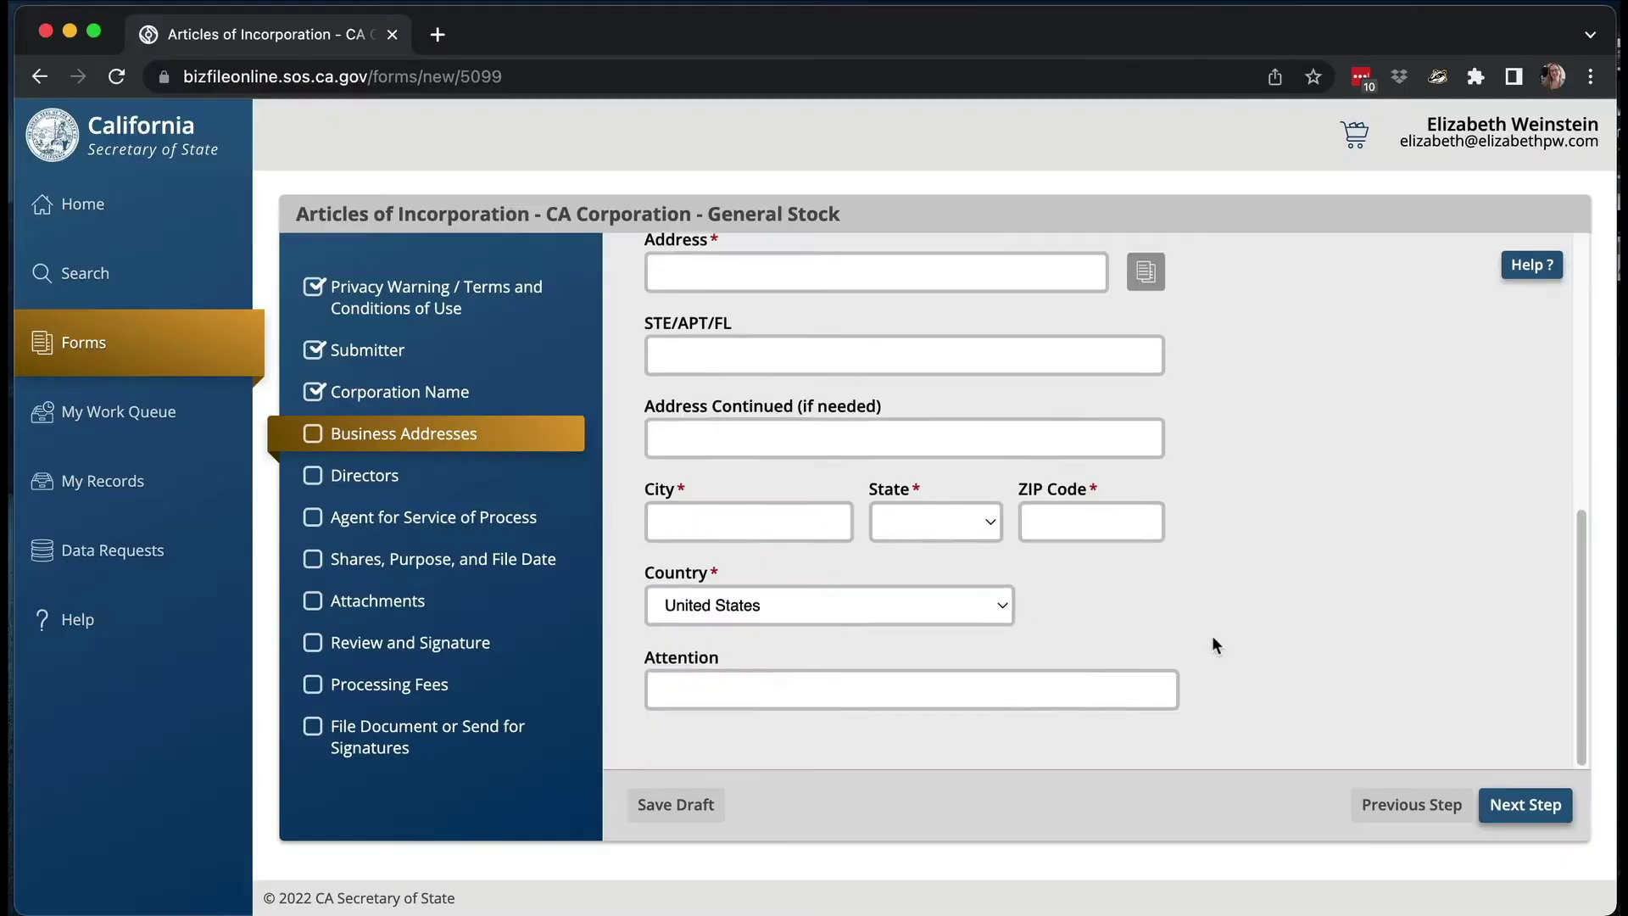
pyautogui.scroll(2, 1212, 645)
pyautogui.scroll(-2, 1212, 645)
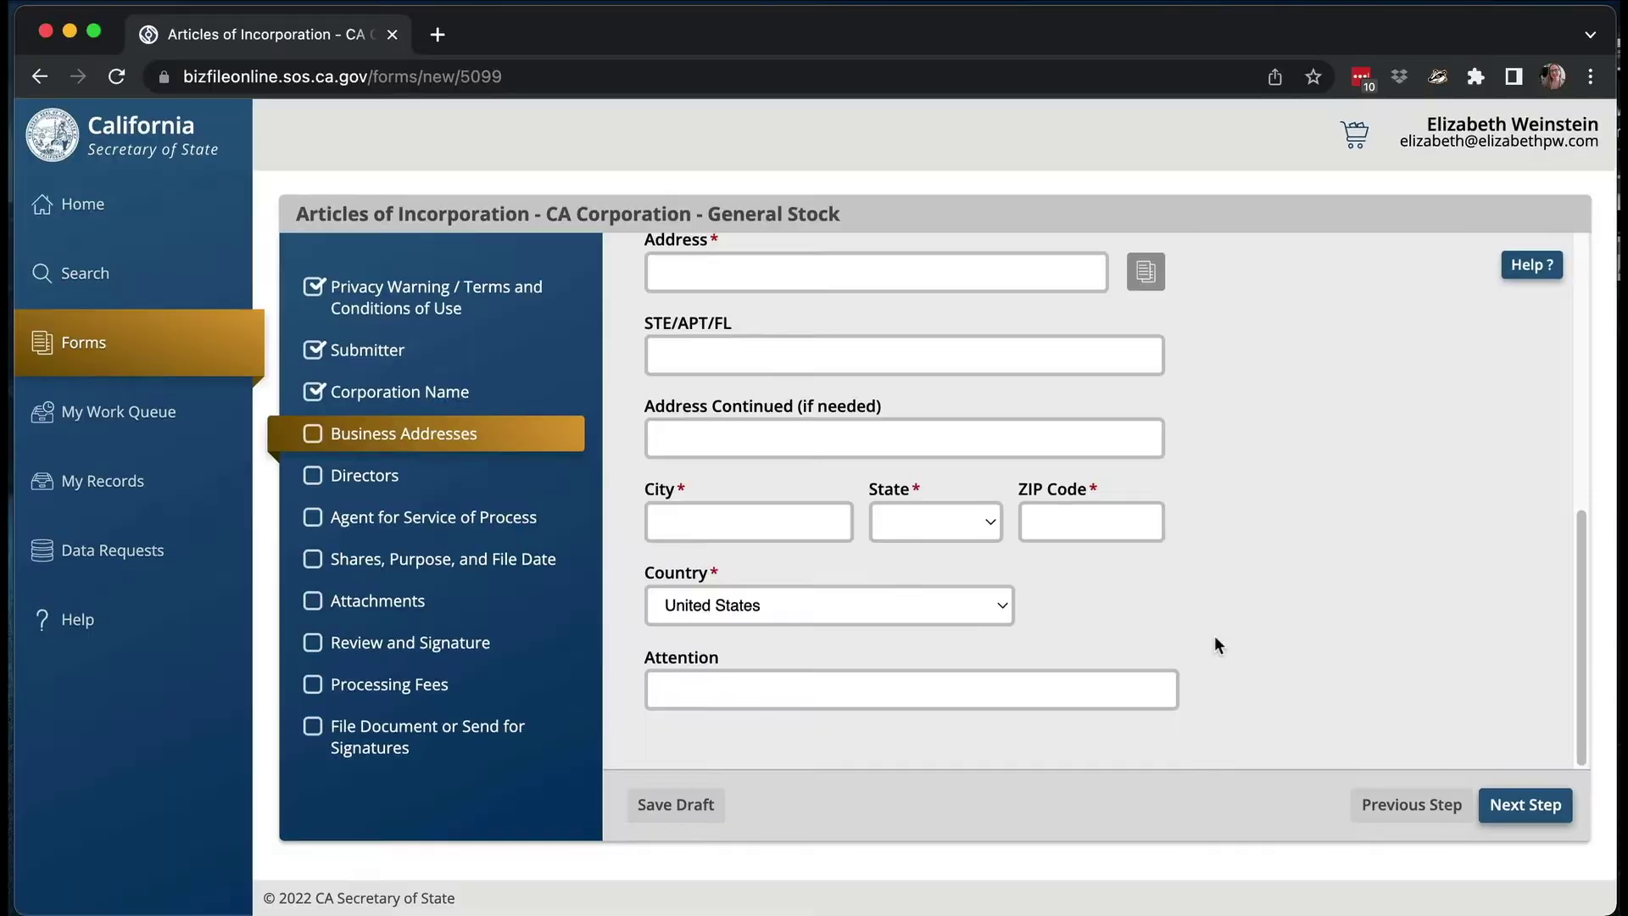
pyautogui.scroll(6, 1214, 635)
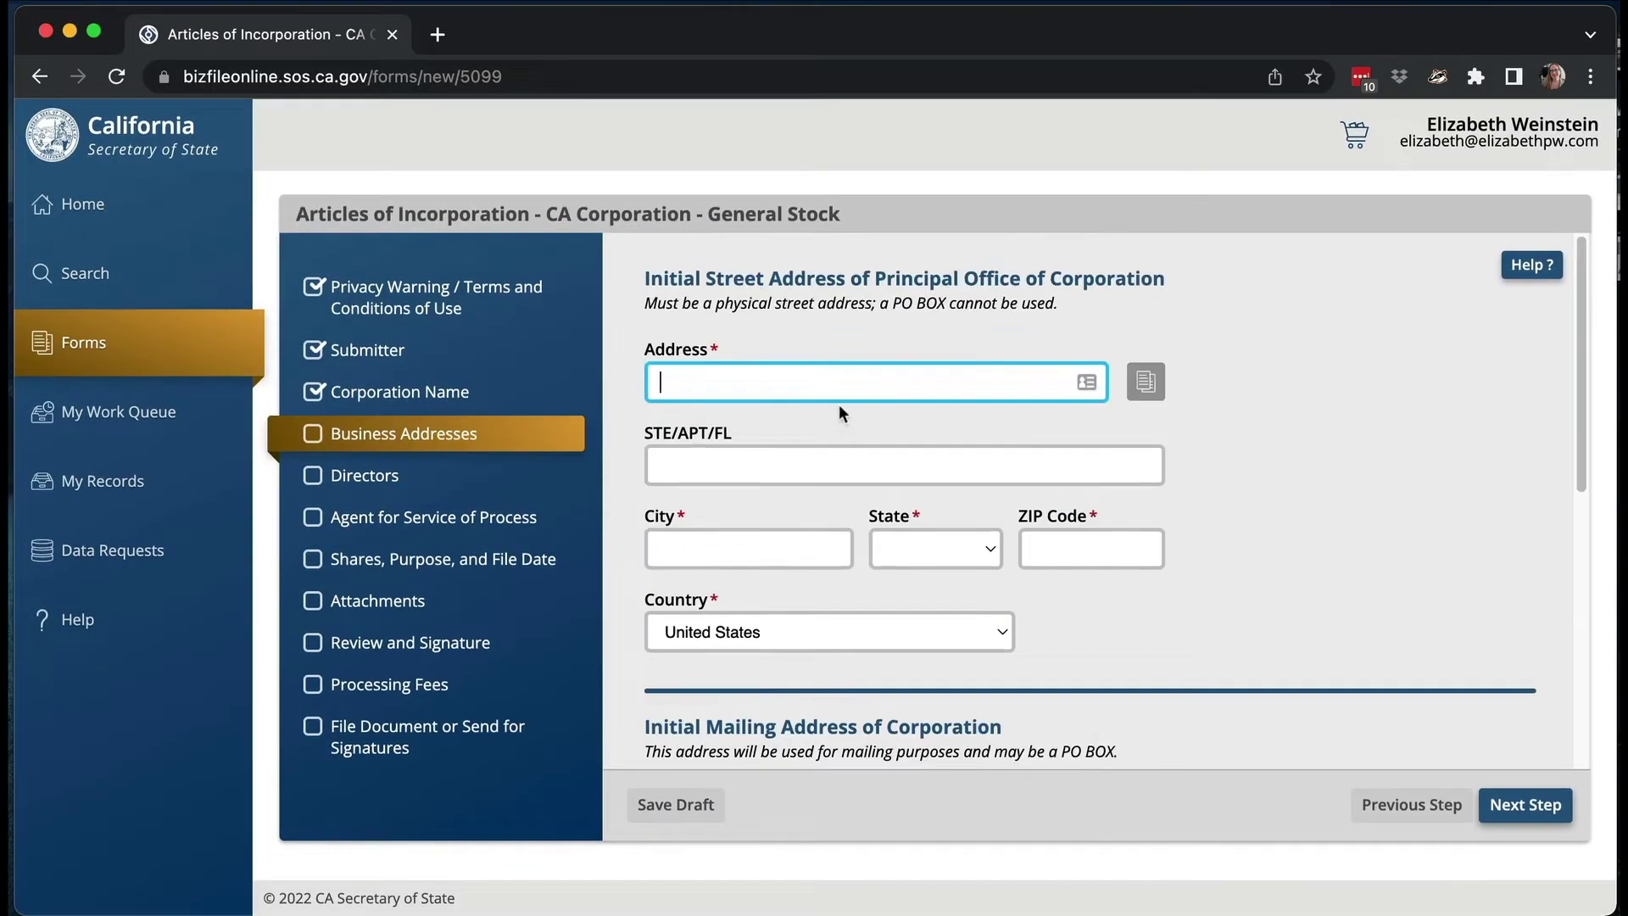
# - Autofill the principal office address, copy it as the mailing address, and continue to Directors
pyautogui.press('Down')
pyautogui.press('Return')
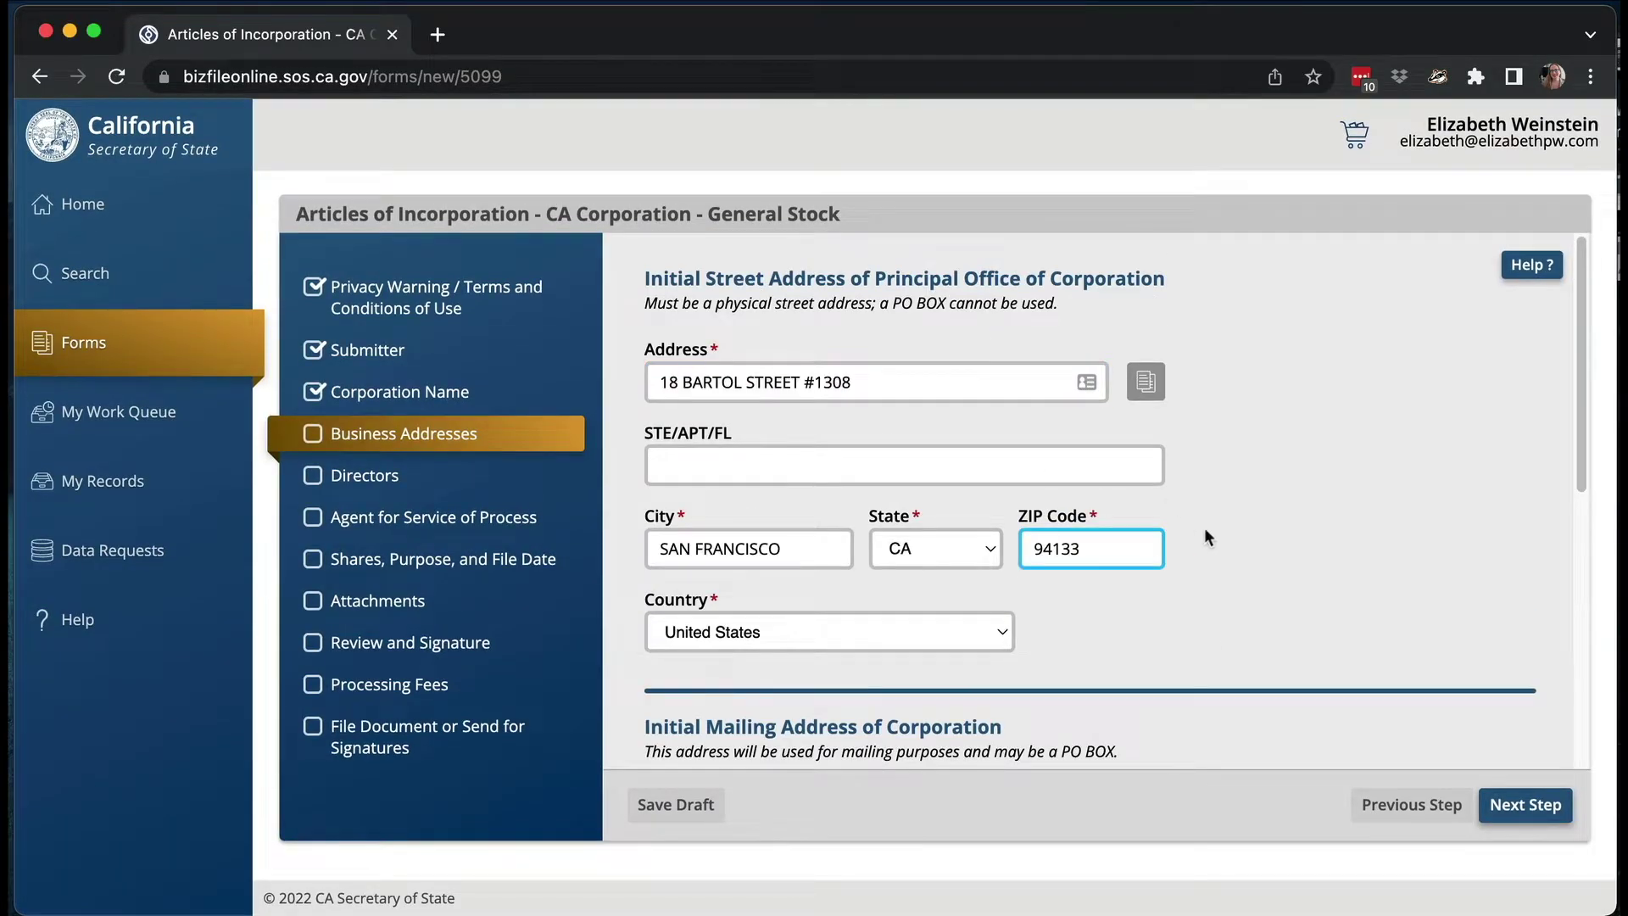
pyautogui.scroll(-5, 1270, 572)
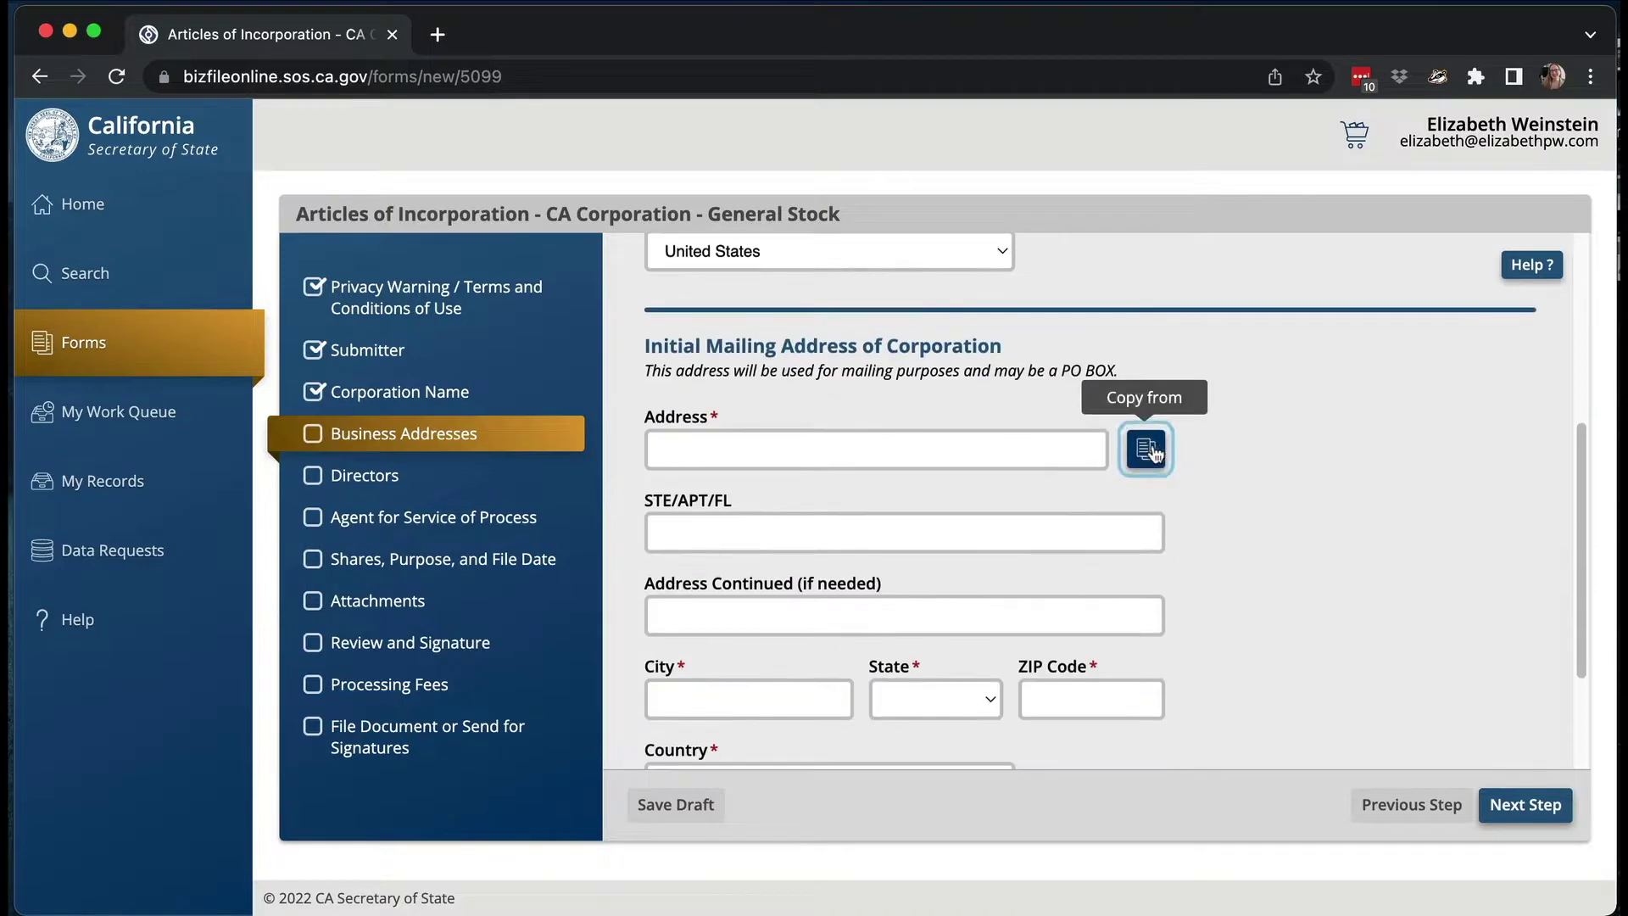
pyautogui.click(1153, 454)
pyautogui.click(774, 545)
pyautogui.scroll(-2, 1328, 576)
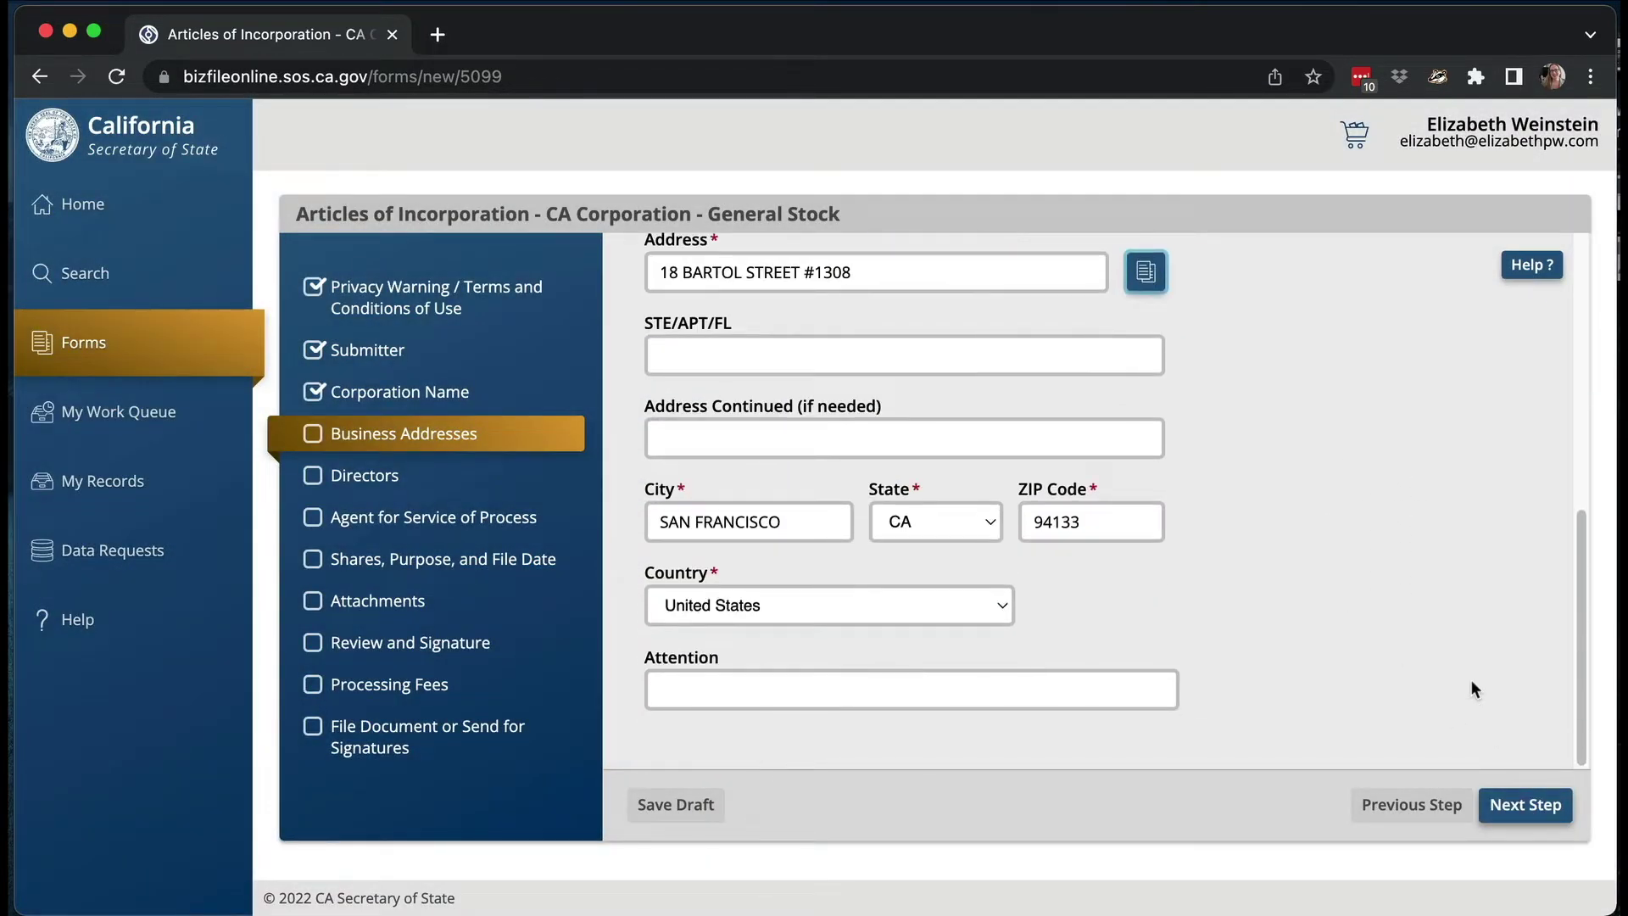
pyautogui.click(1531, 808)
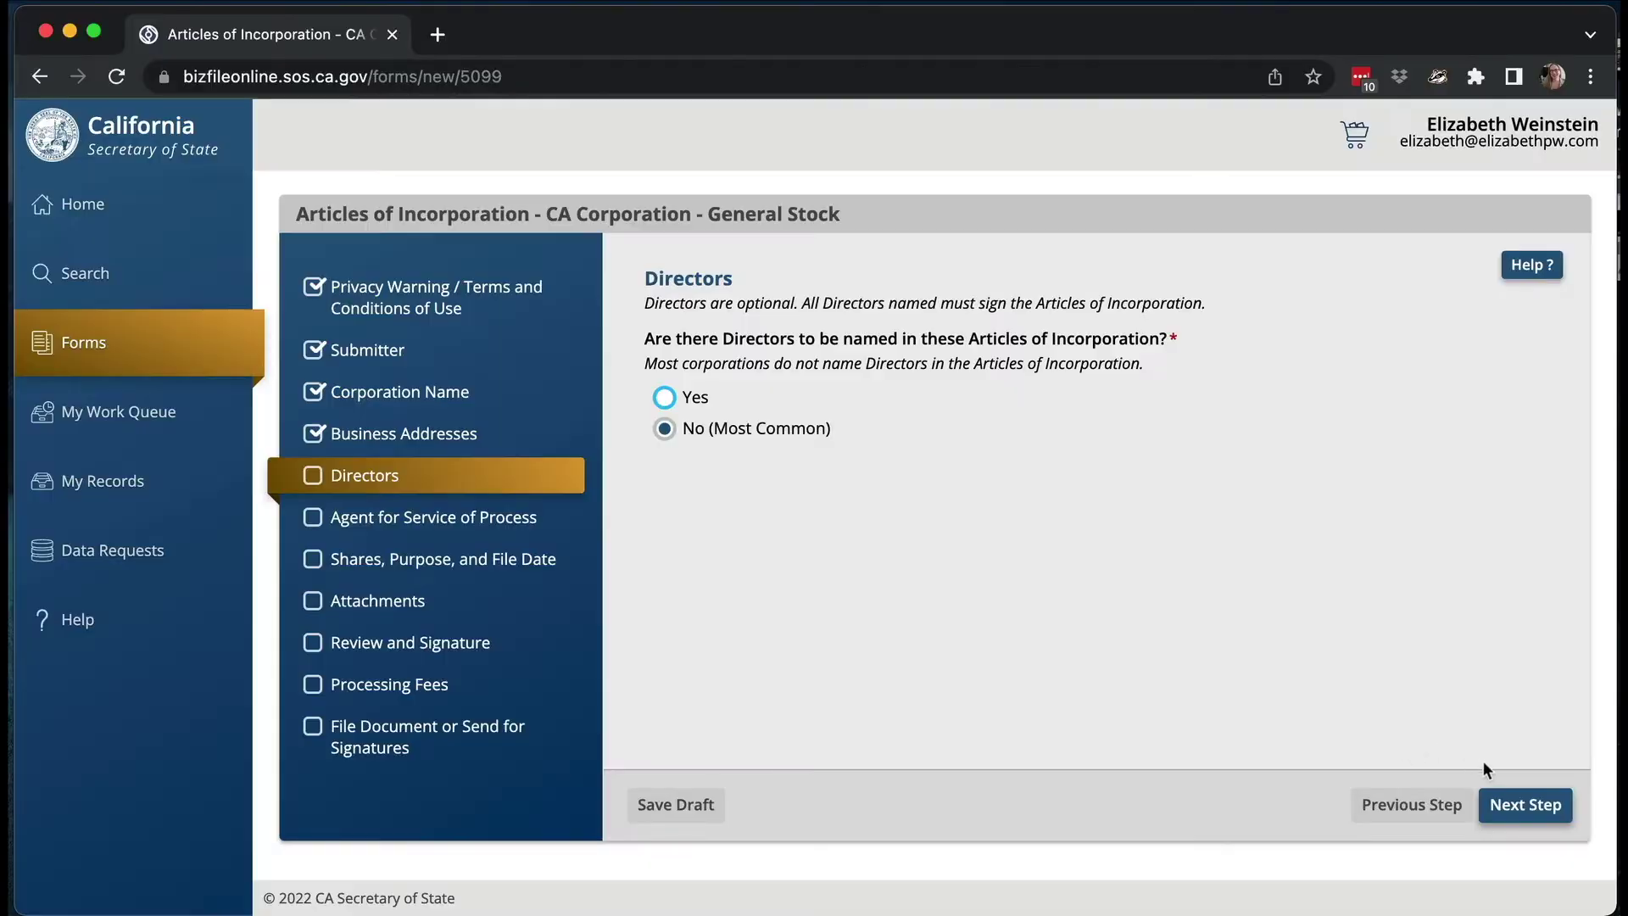
# - Keep Directors at No (Most Common) and move on to Agent for Service of Process
pyautogui.click(1511, 803)
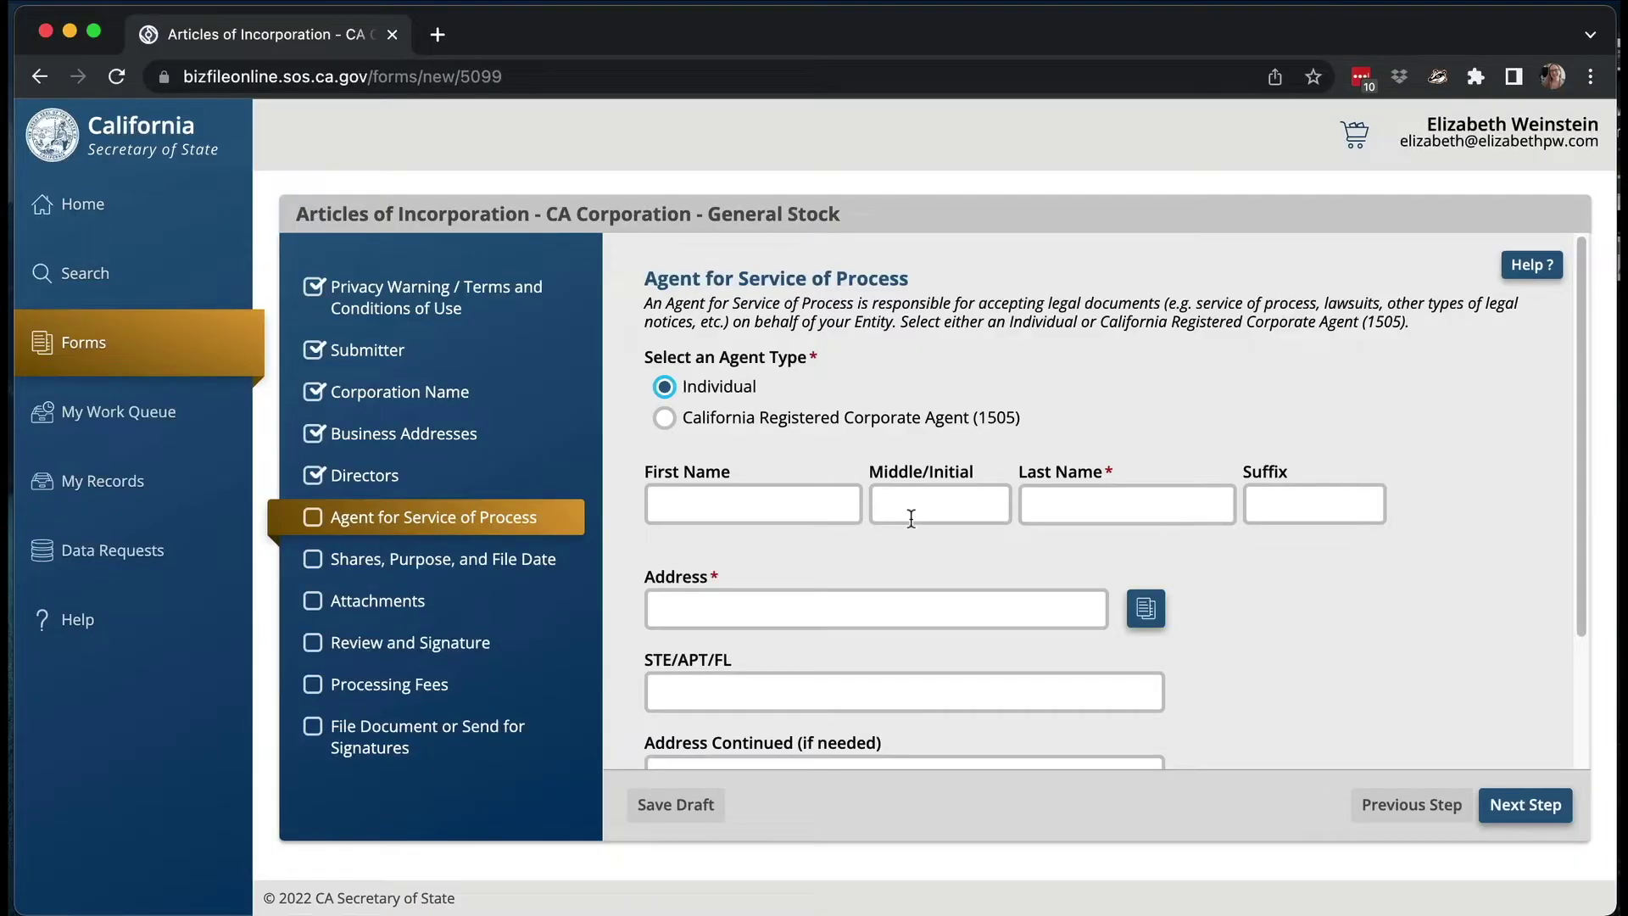
# - Enter the individual agent's first, middle and last names
pyautogui.click(778, 502)
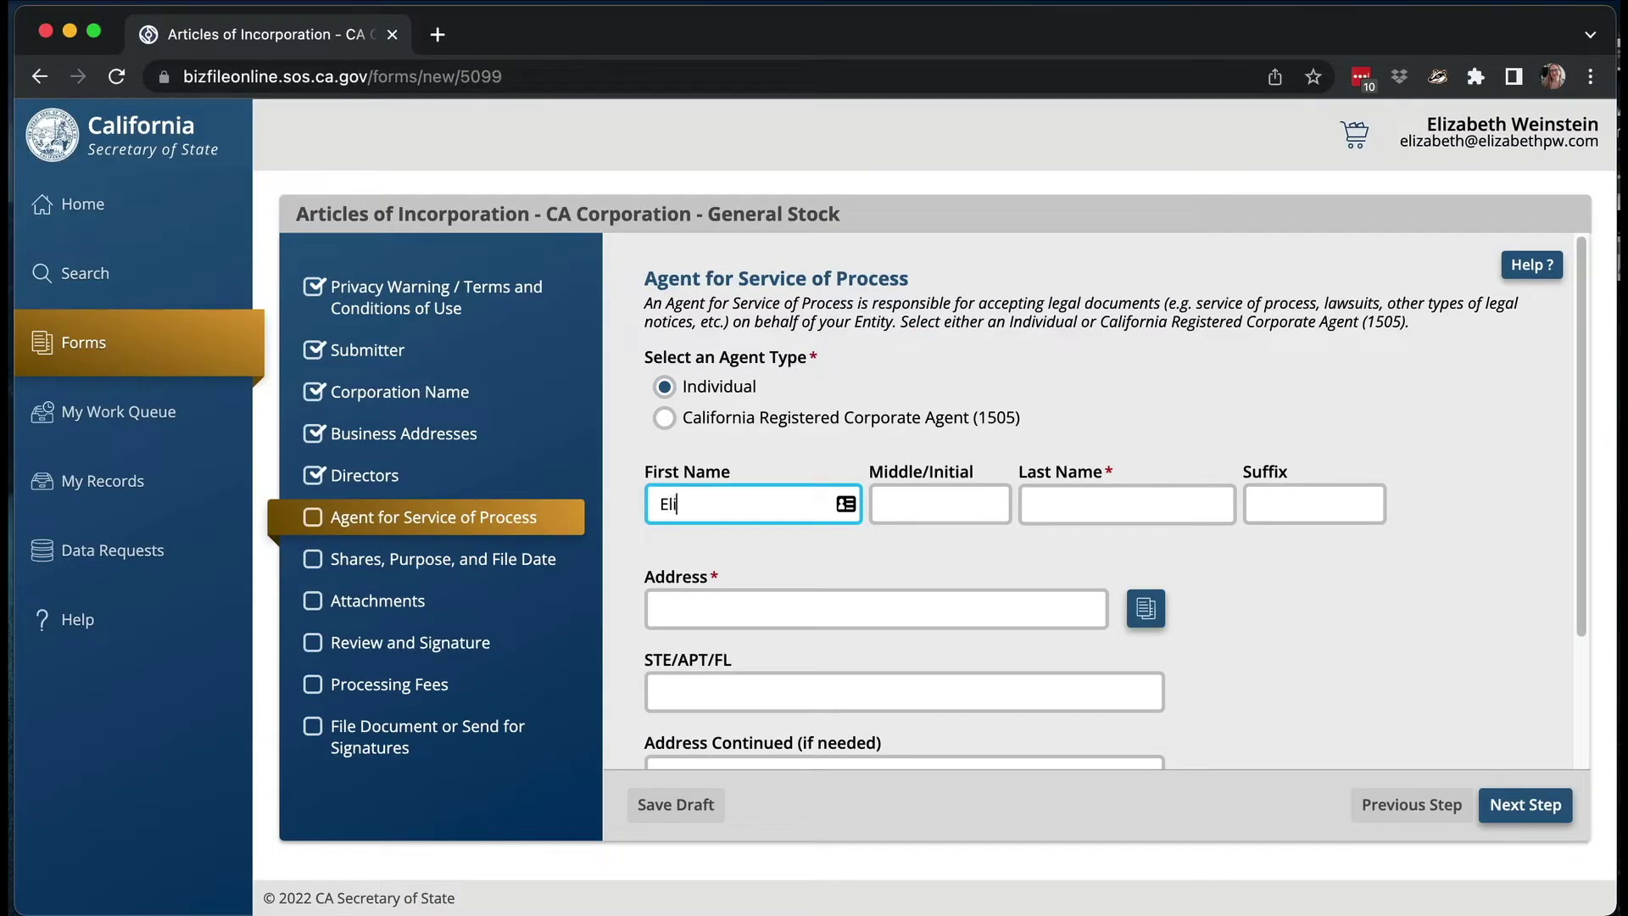
pyautogui.press('Tab')
pyautogui.press('Tab')
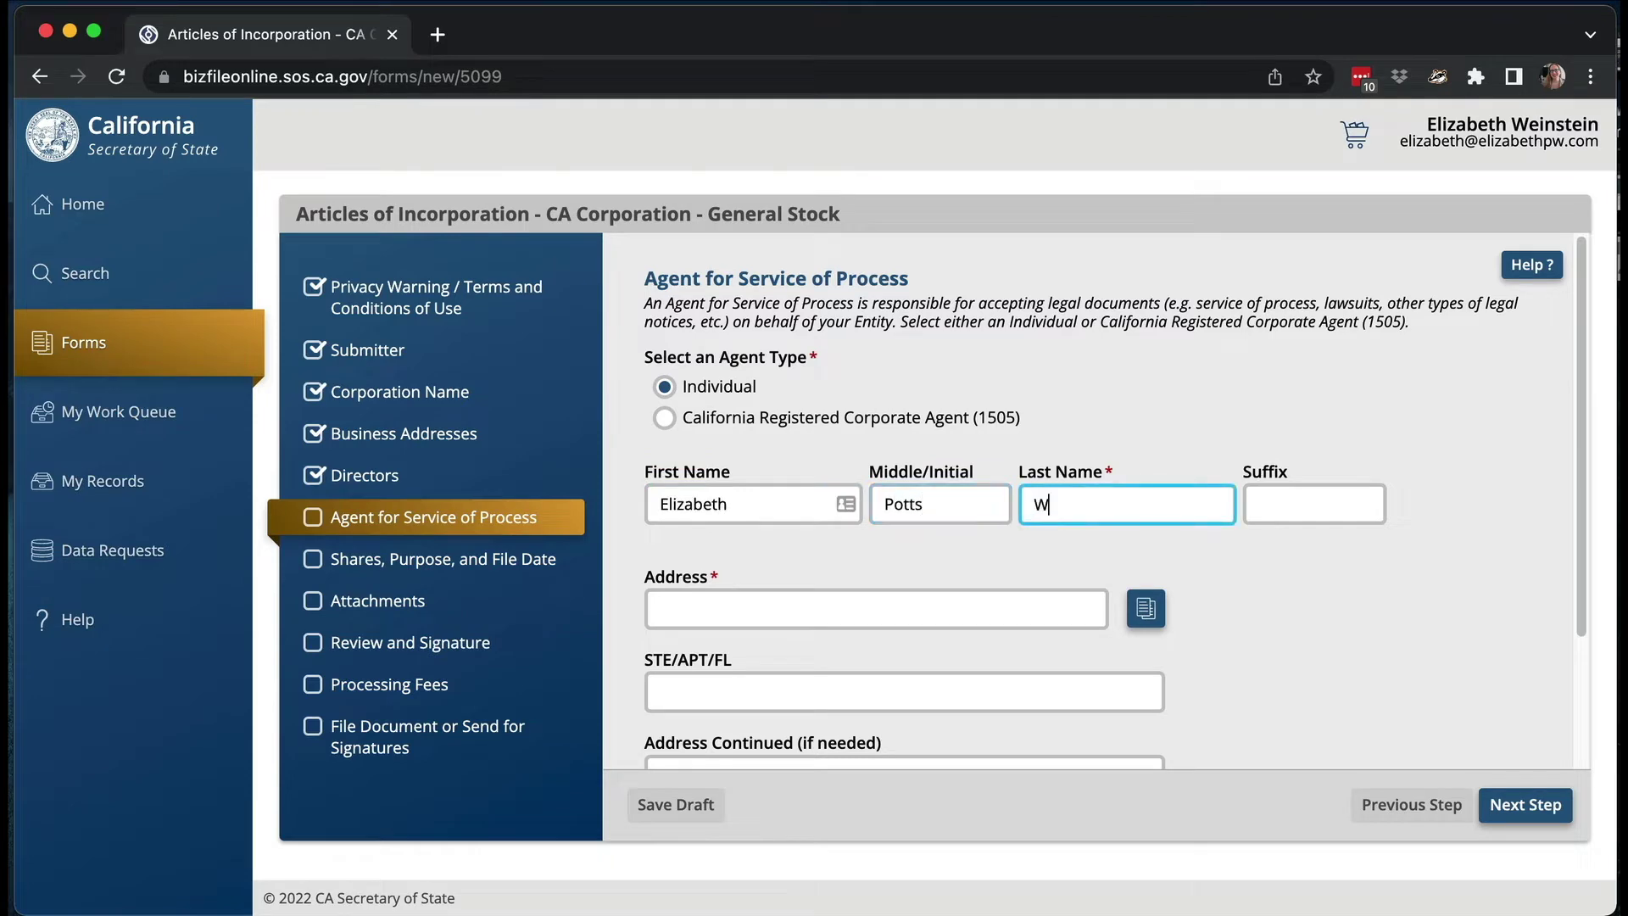
# - Use the principal address as the agent's address and advance to Shares, Purpose, and File Date
pyautogui.click(1136, 606)
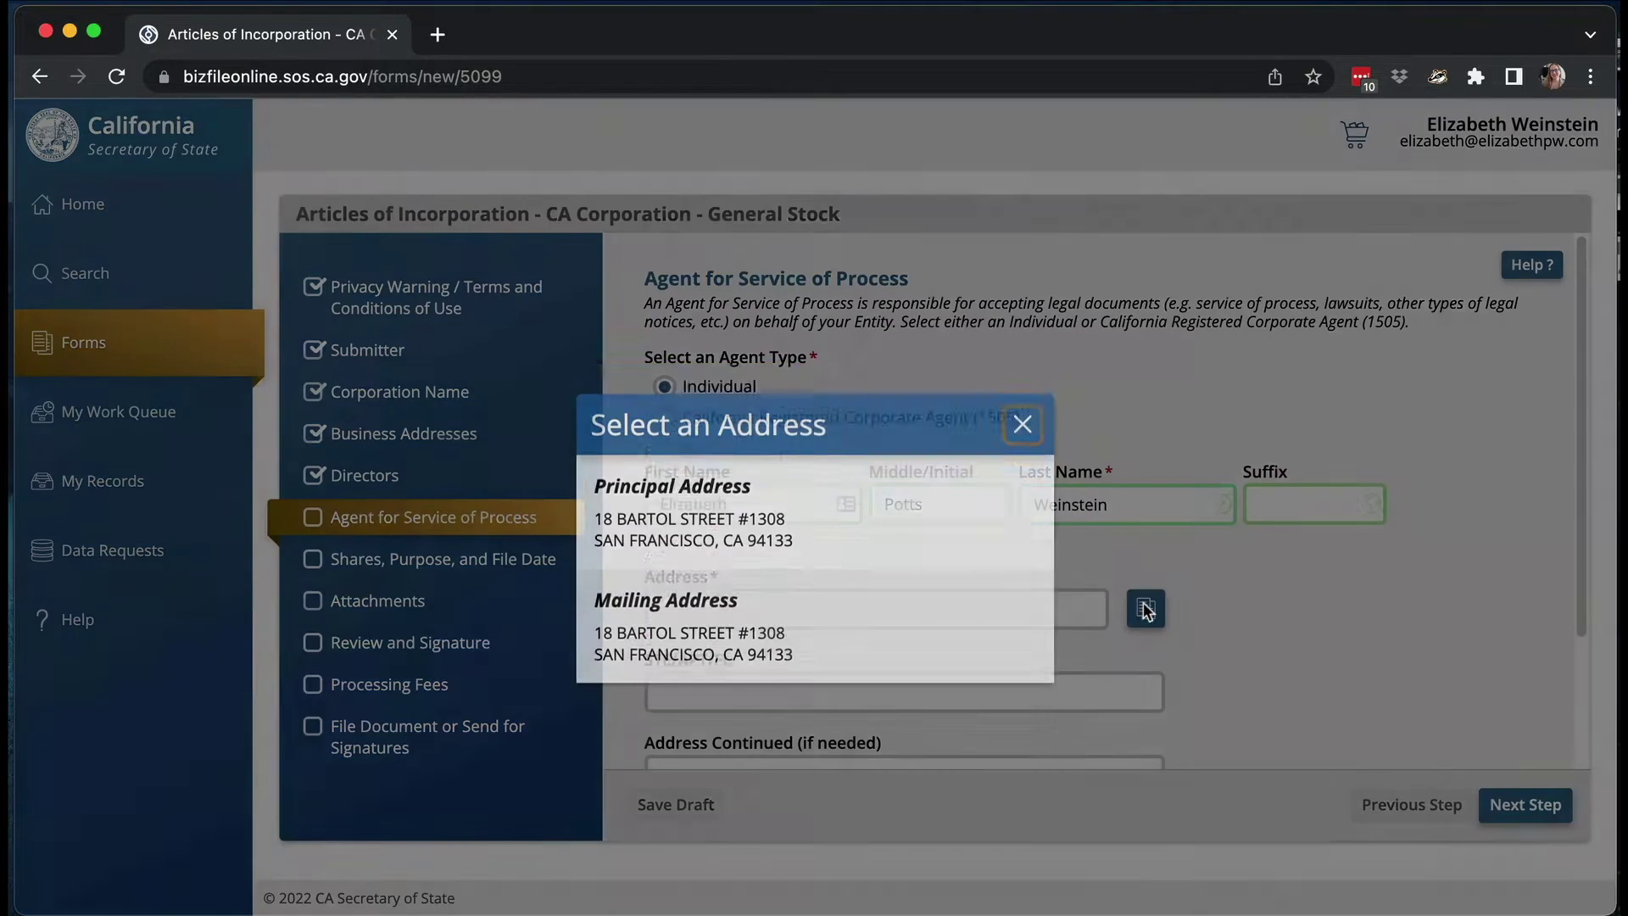
pyautogui.click(868, 491)
pyautogui.scroll(-2, 1401, 613)
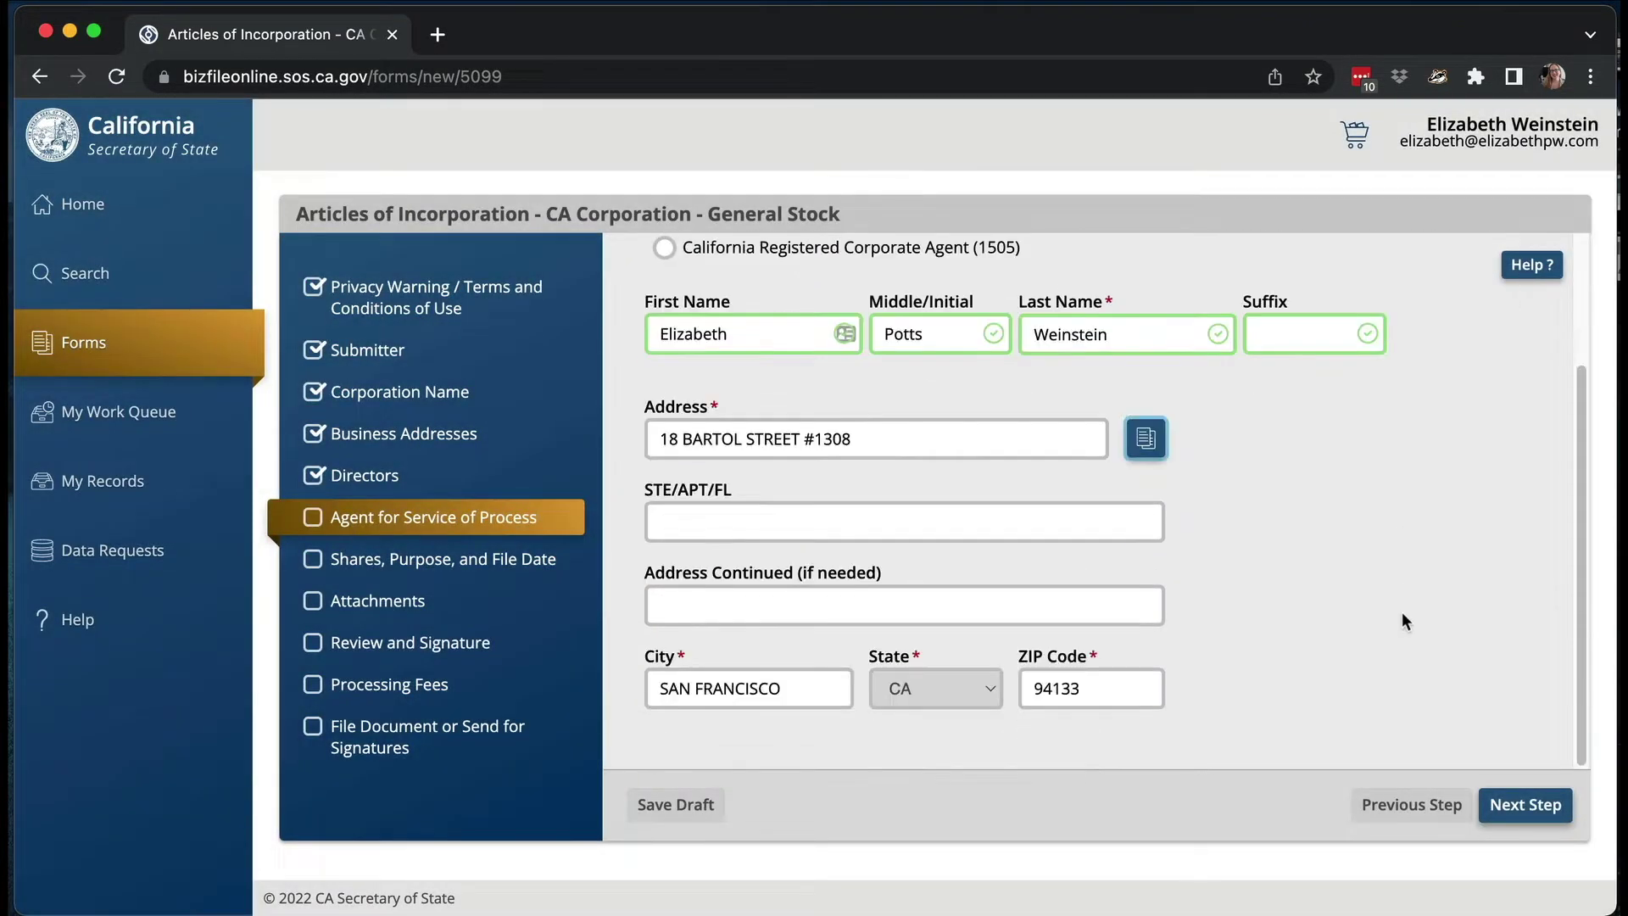
pyautogui.click(1506, 807)
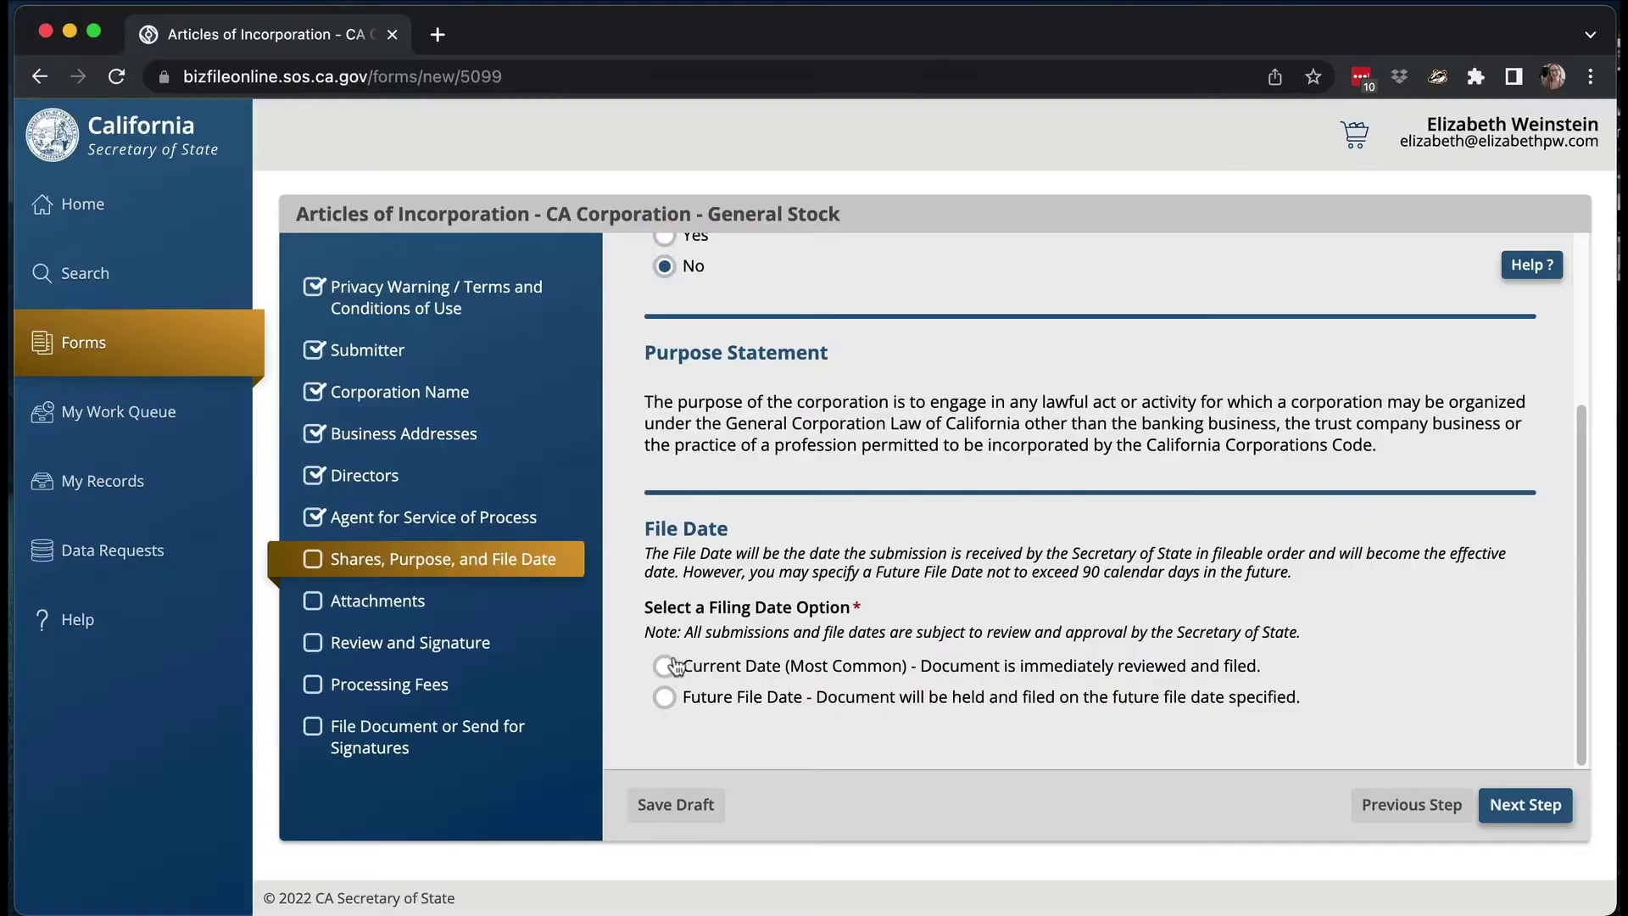
# - Confirm the file date choice and advance to Attachments
pyautogui.click(1531, 802)
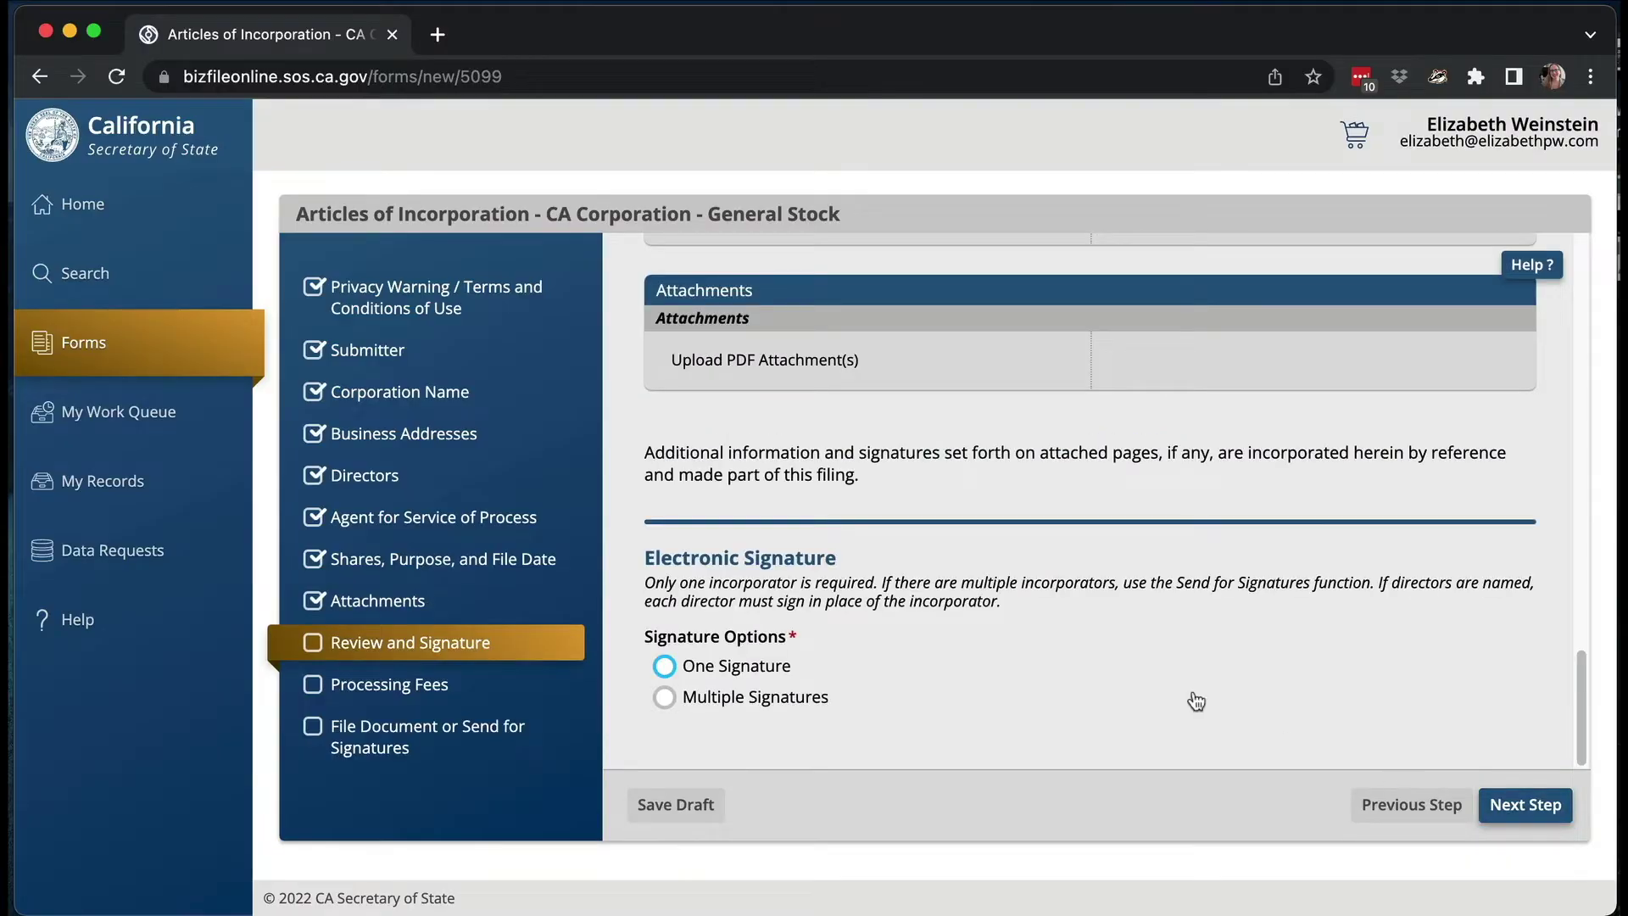
pyautogui.scroll(15, 1121, 473)
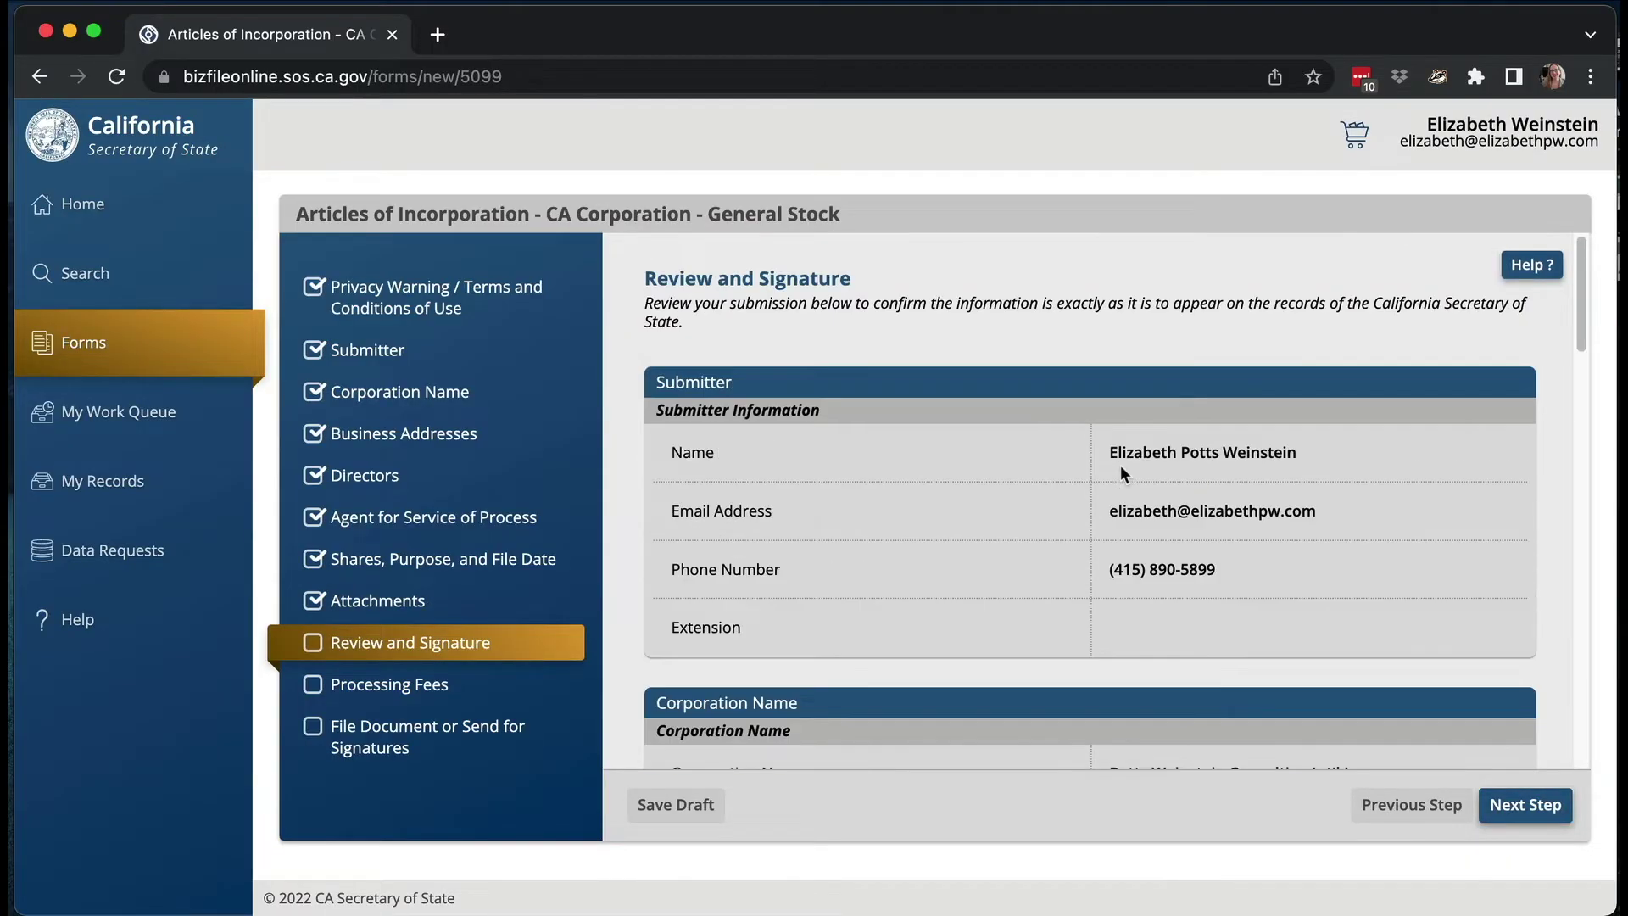
pyautogui.scroll(-8, 1121, 472)
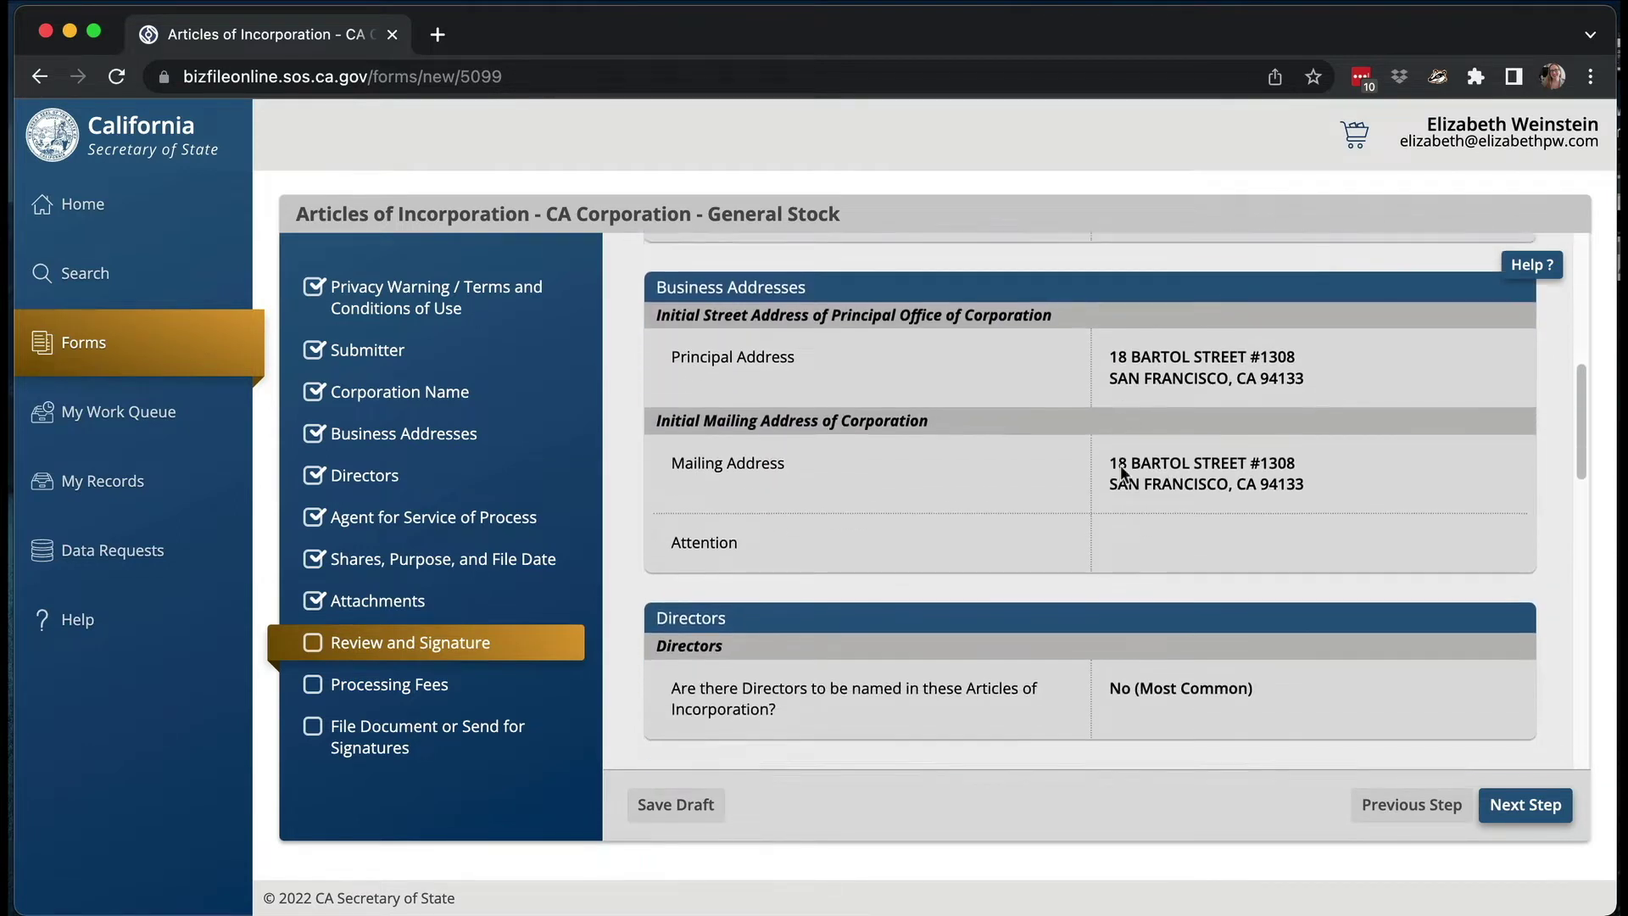
pyautogui.scroll(-8, 1121, 466)
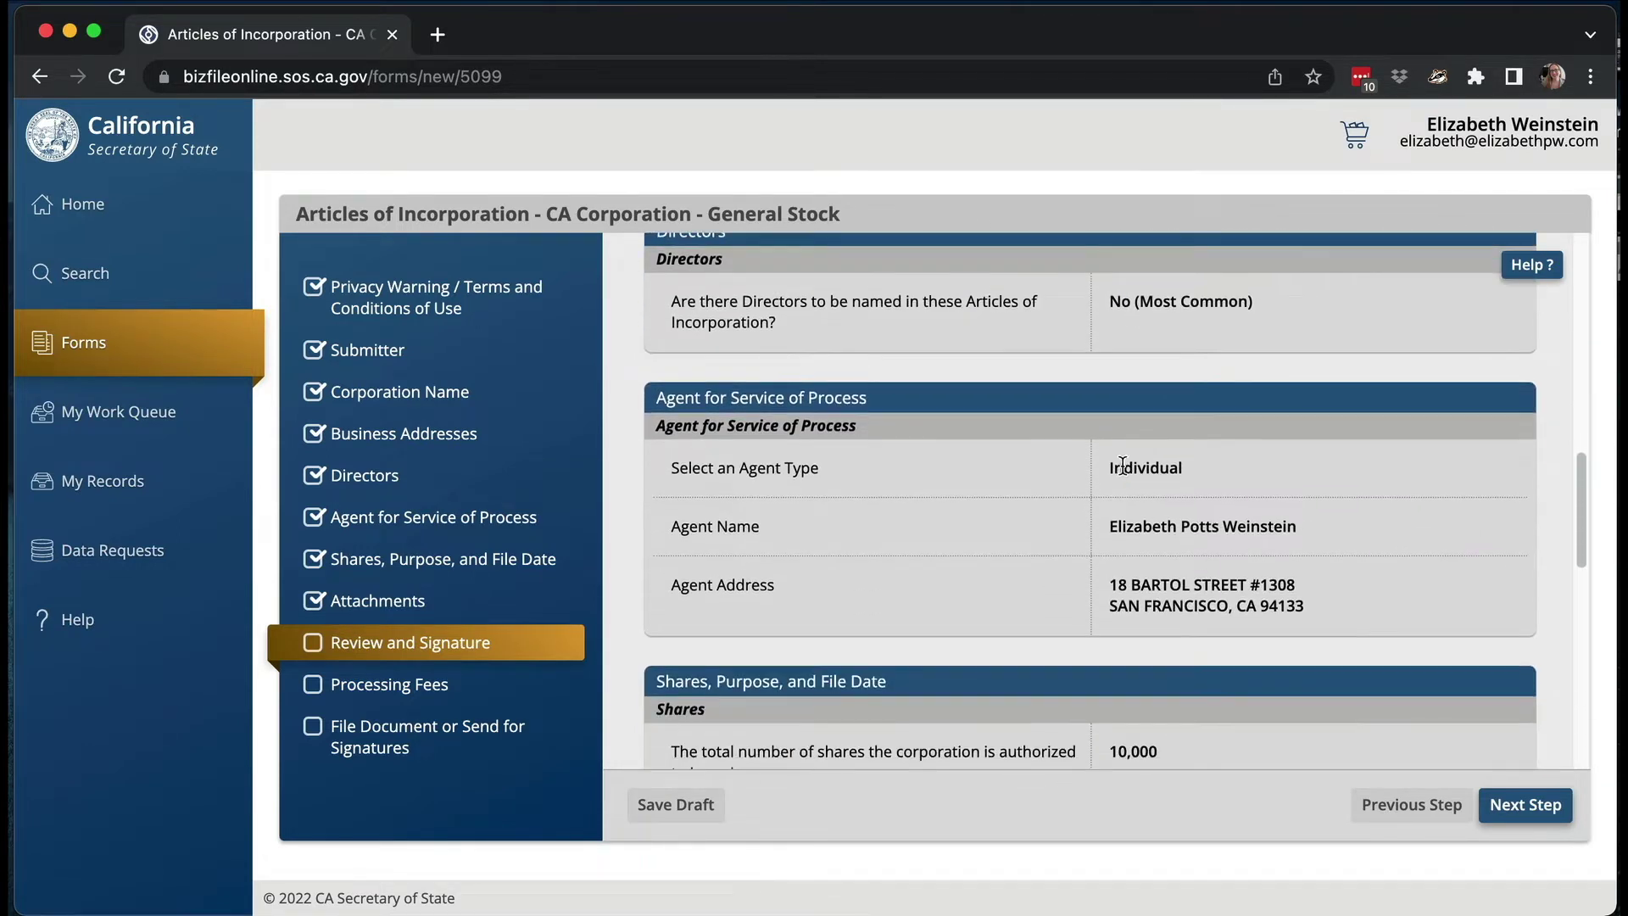
pyautogui.scroll(-3, 1122, 464)
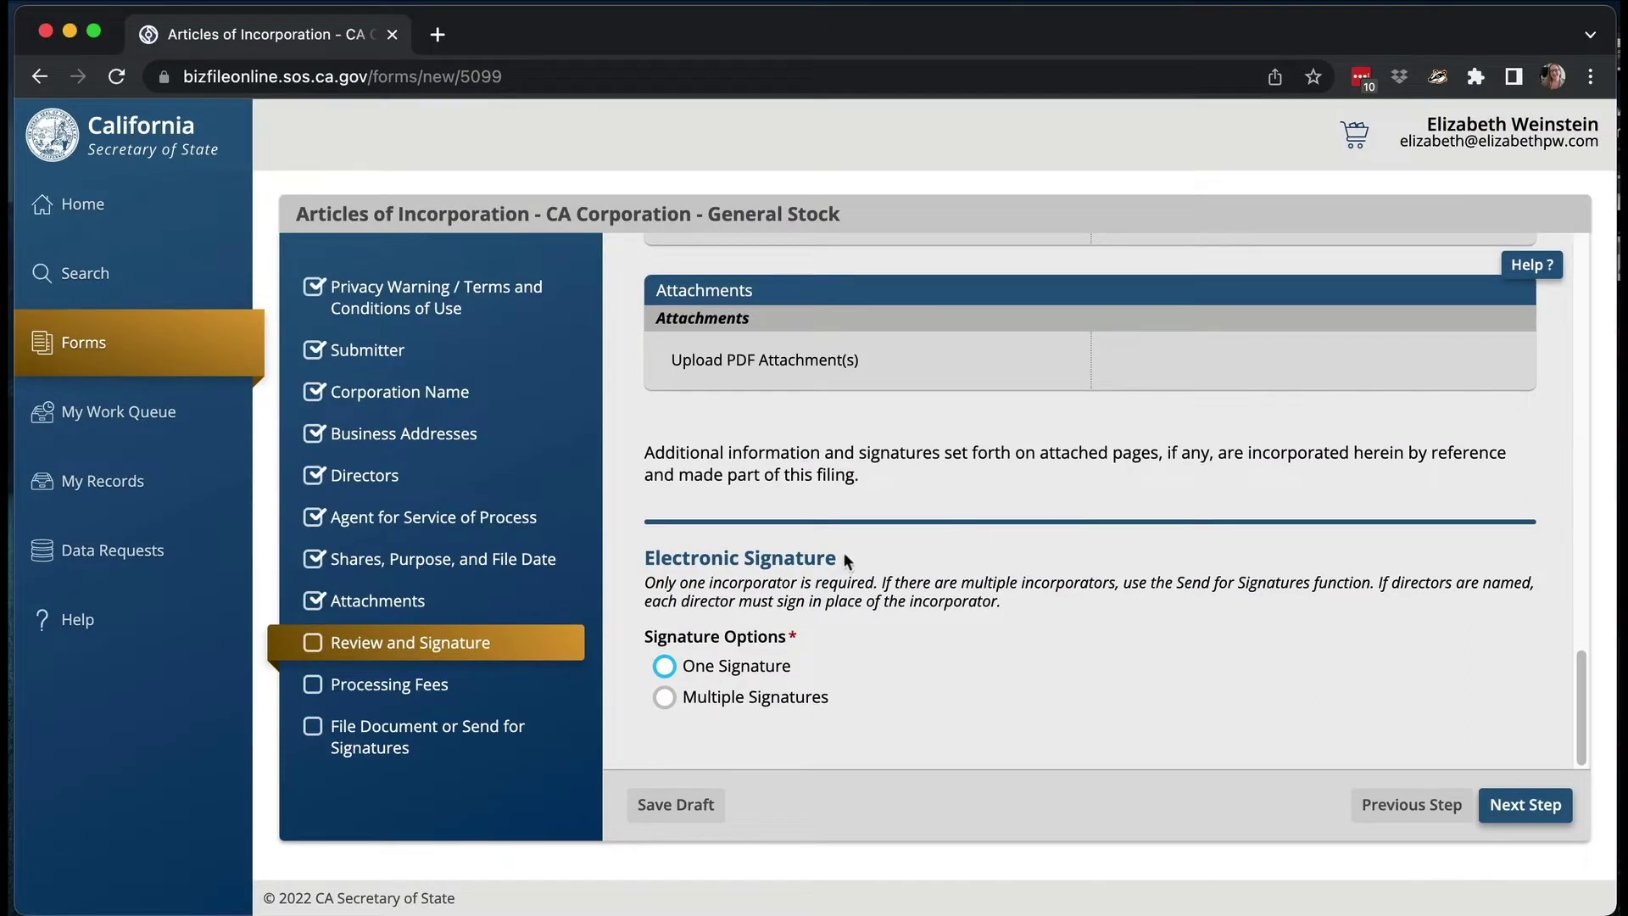
# - Choose One Signature and save the incorporator's typed signature dated today, 04/19/2022
pyautogui.click(665, 666)
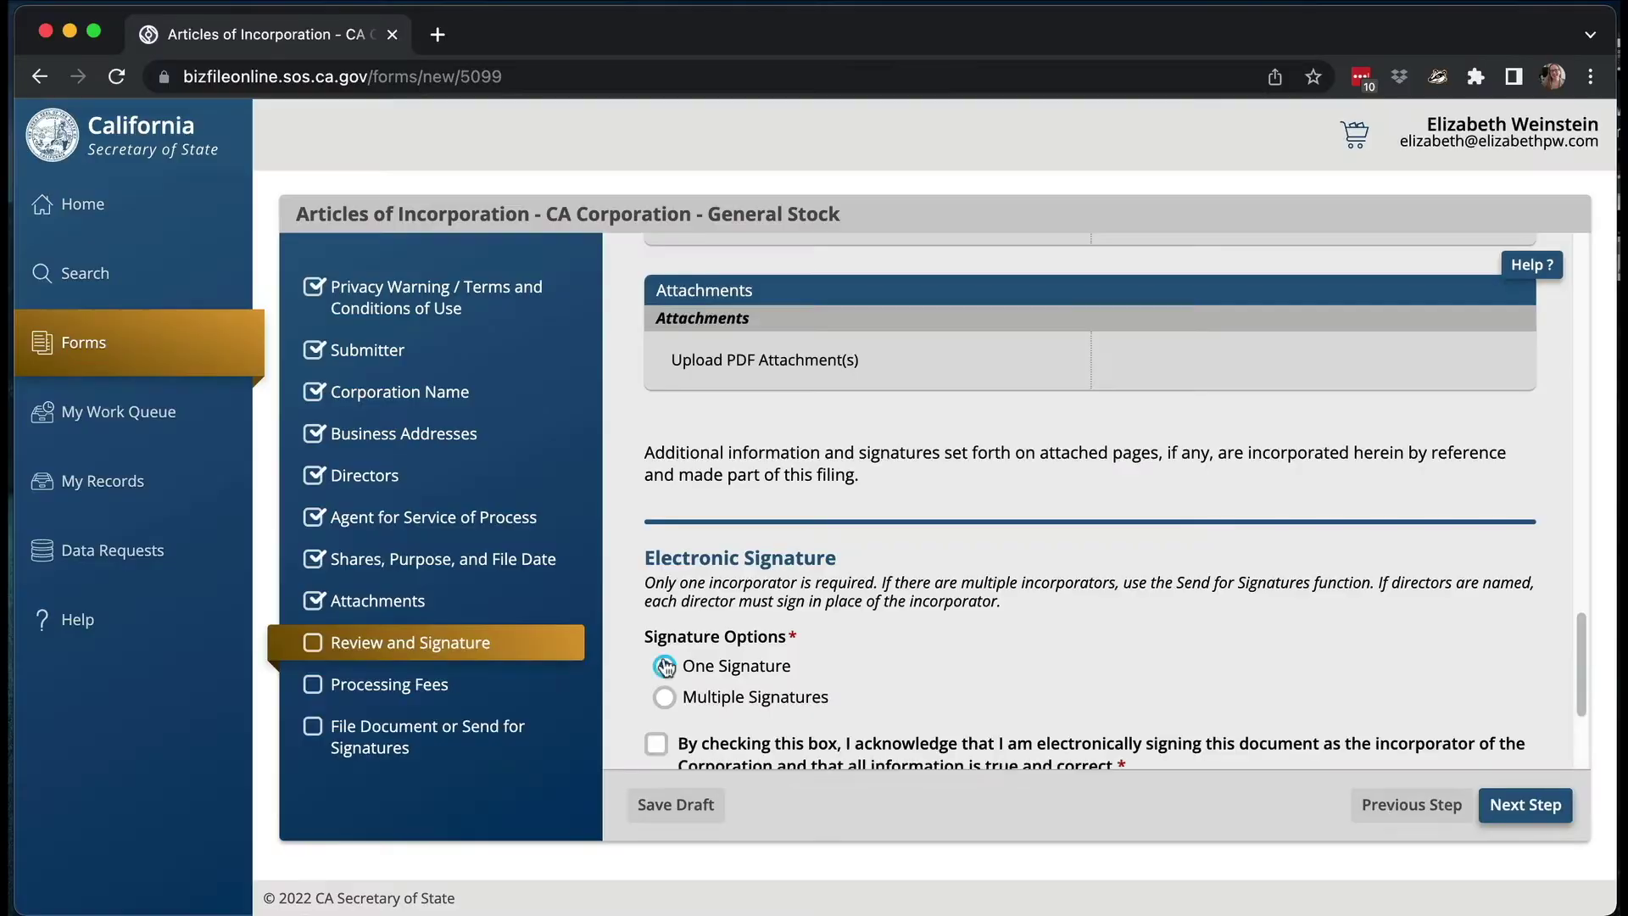
pyautogui.scroll(-3, 1221, 623)
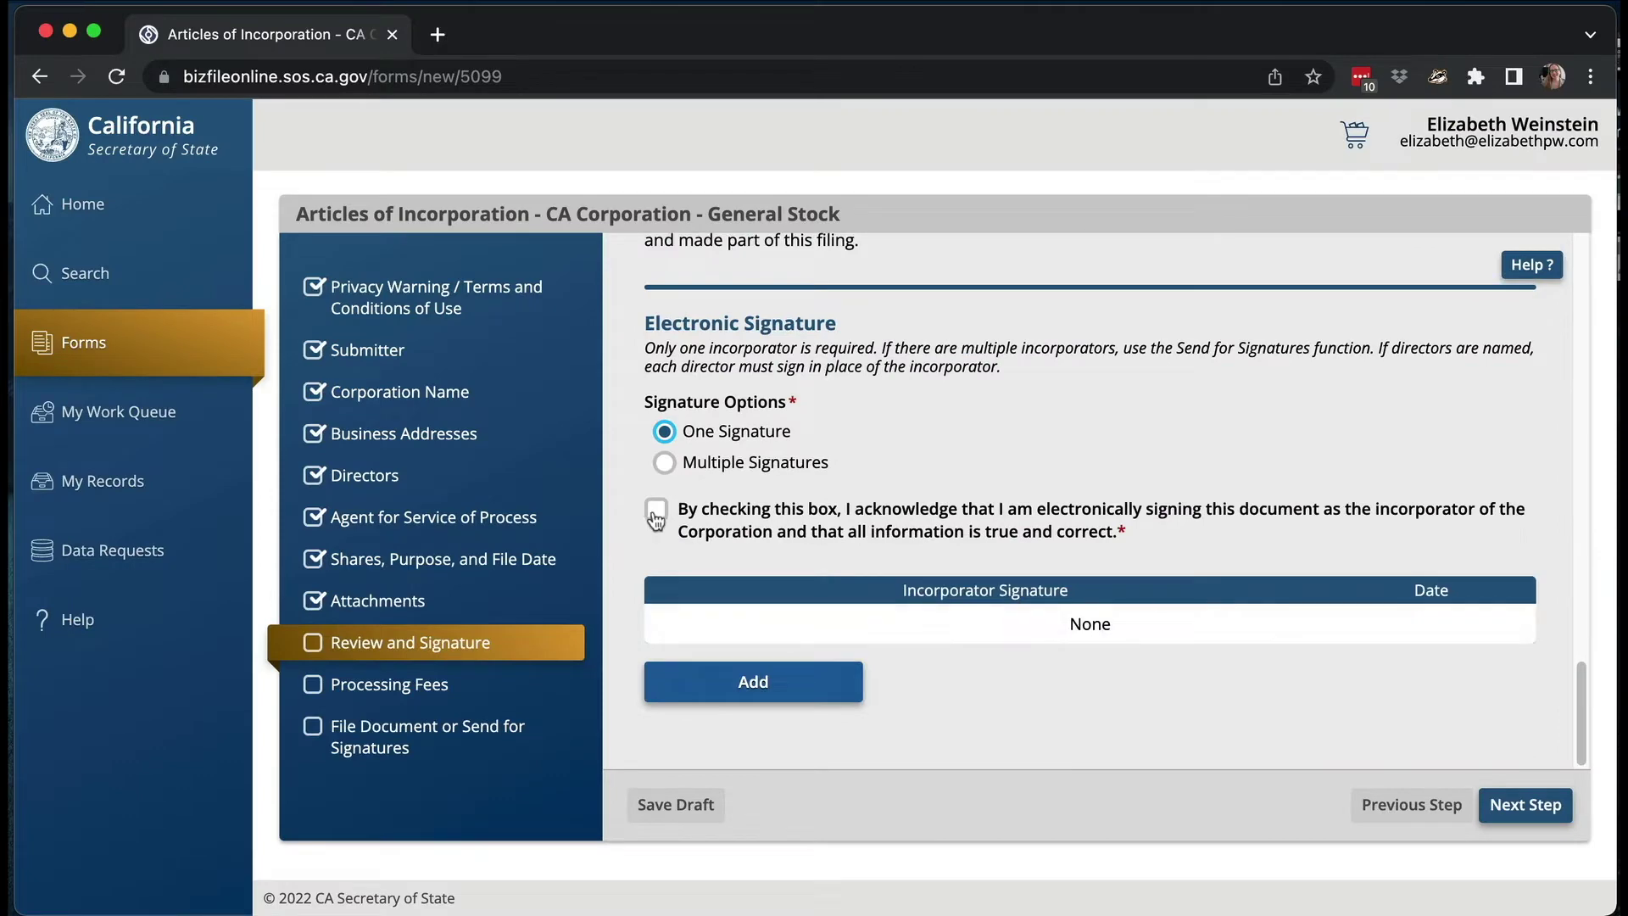
pyautogui.click(754, 682)
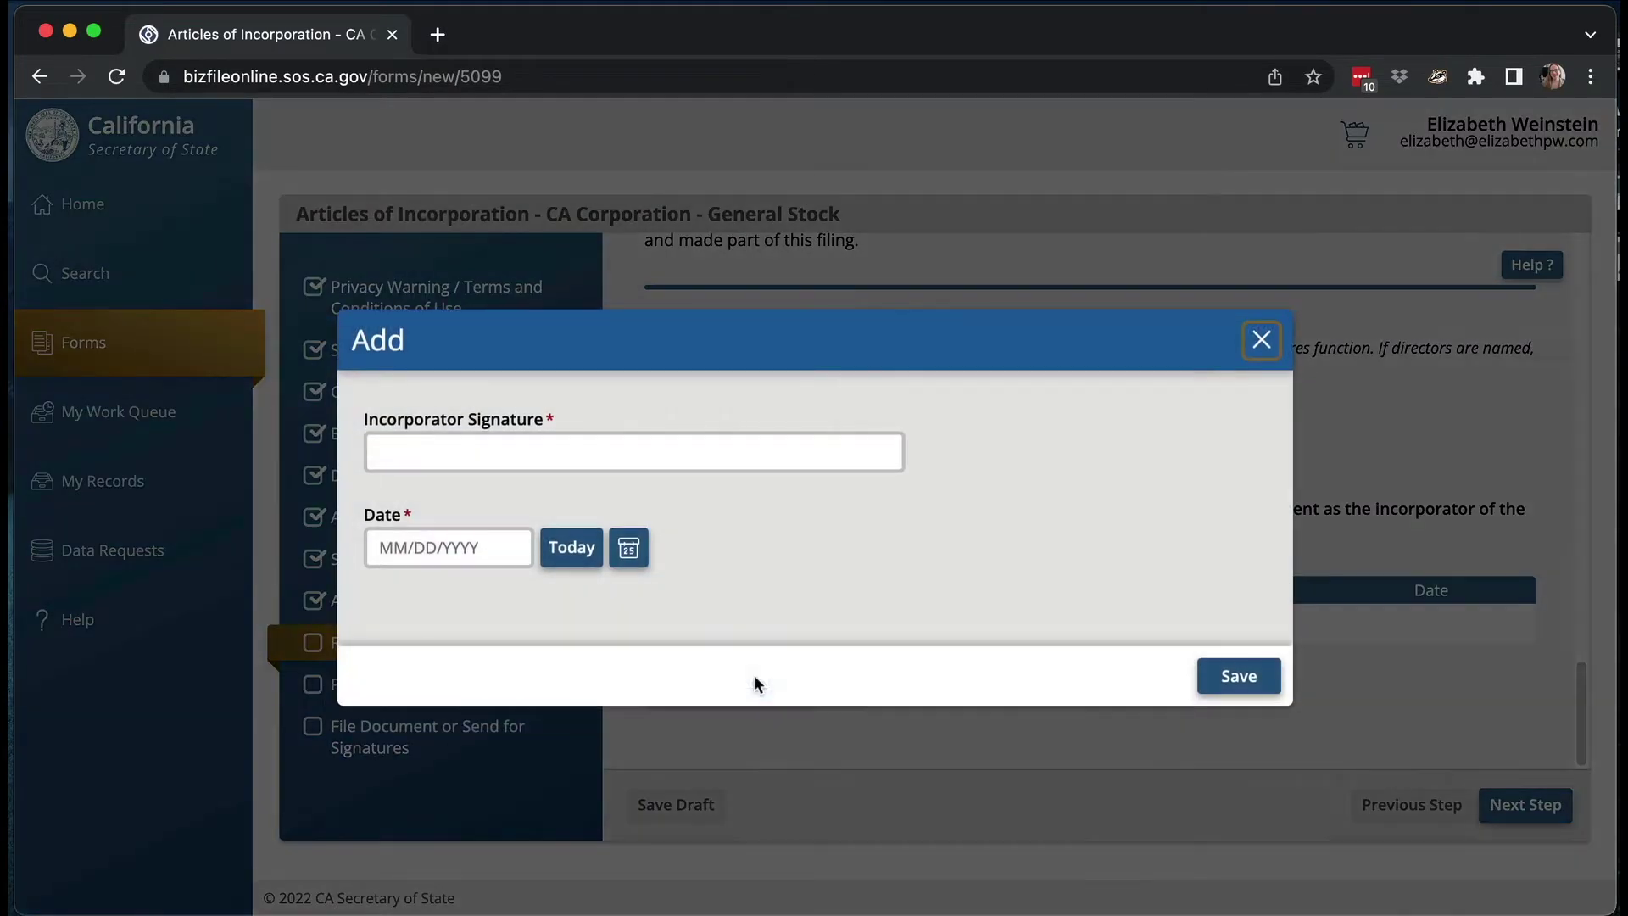
pyautogui.click(752, 458)
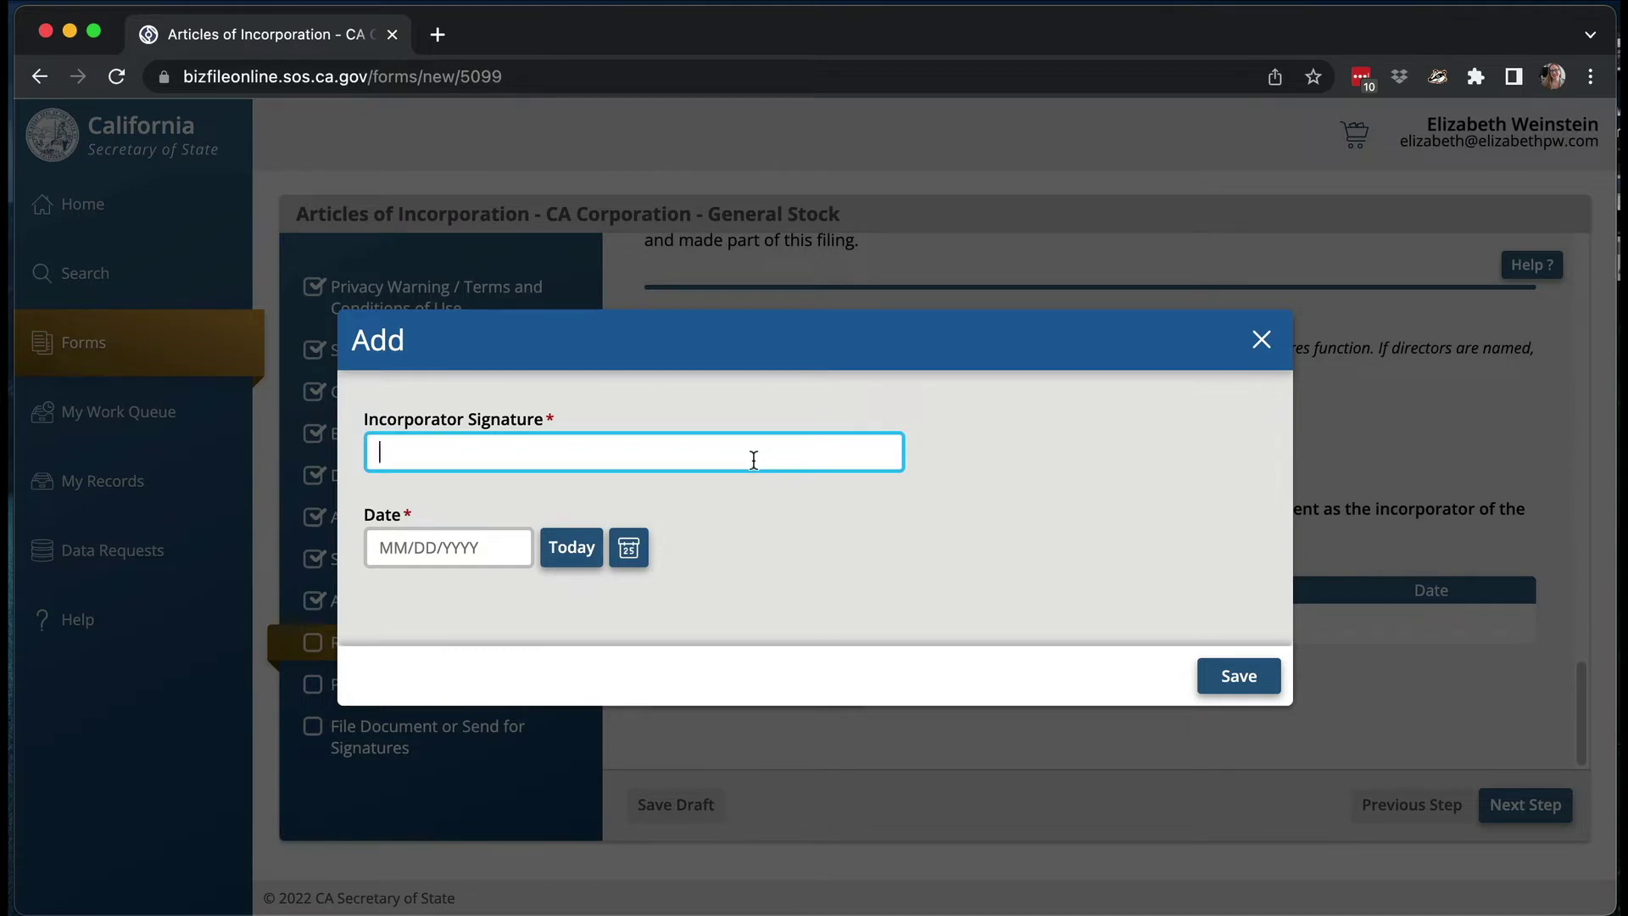
pyautogui.press('Tab')
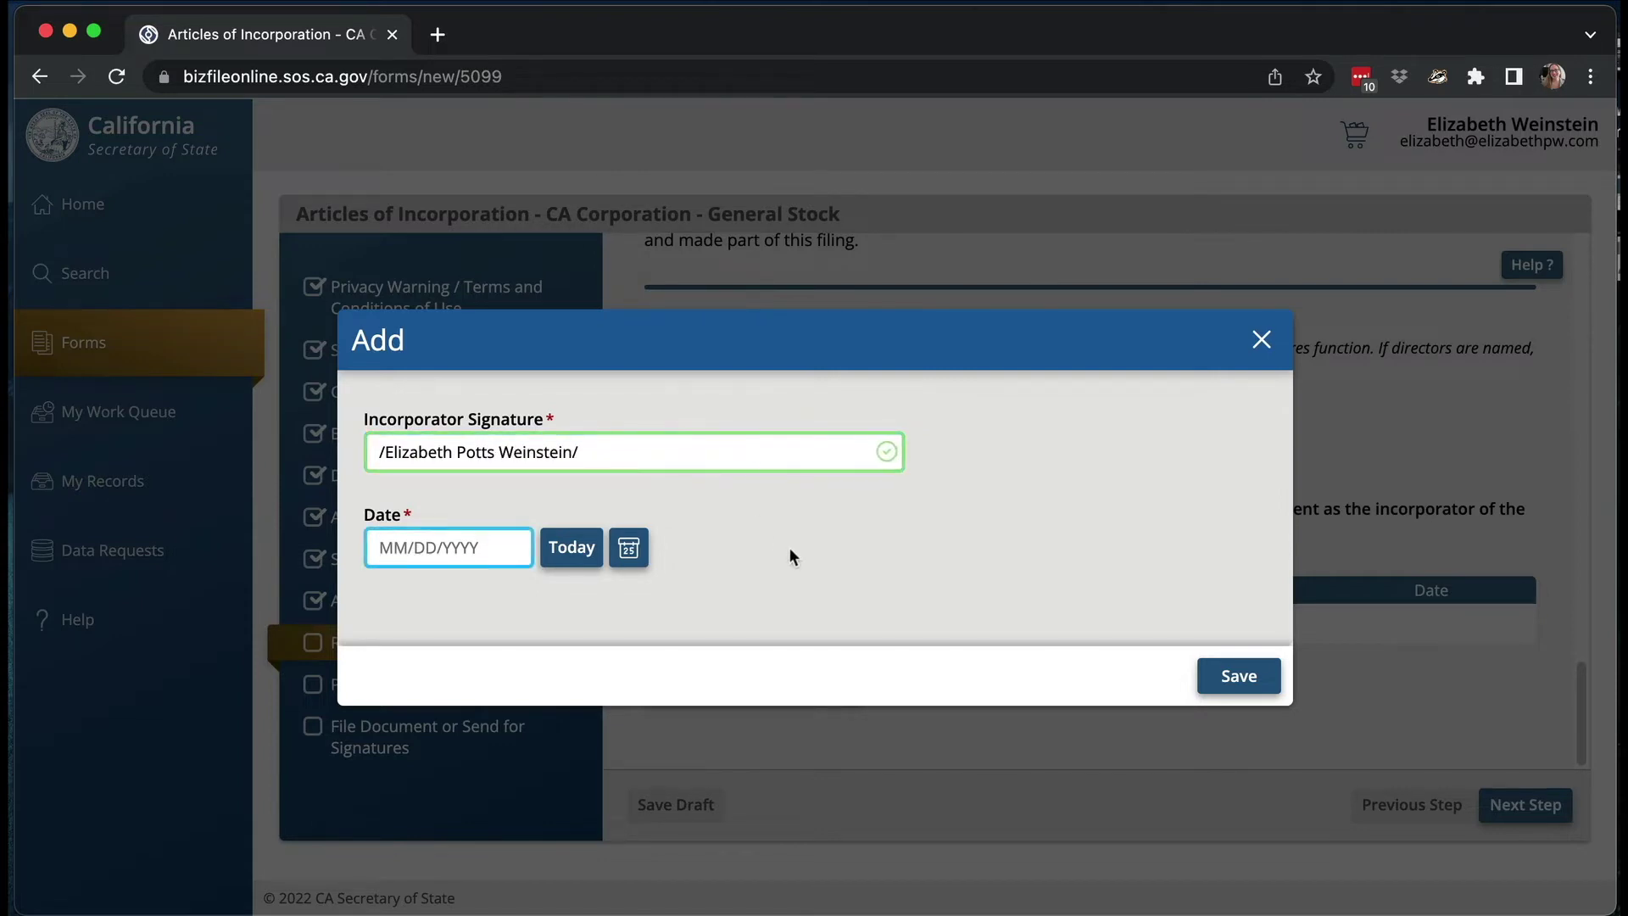
pyautogui.click(559, 560)
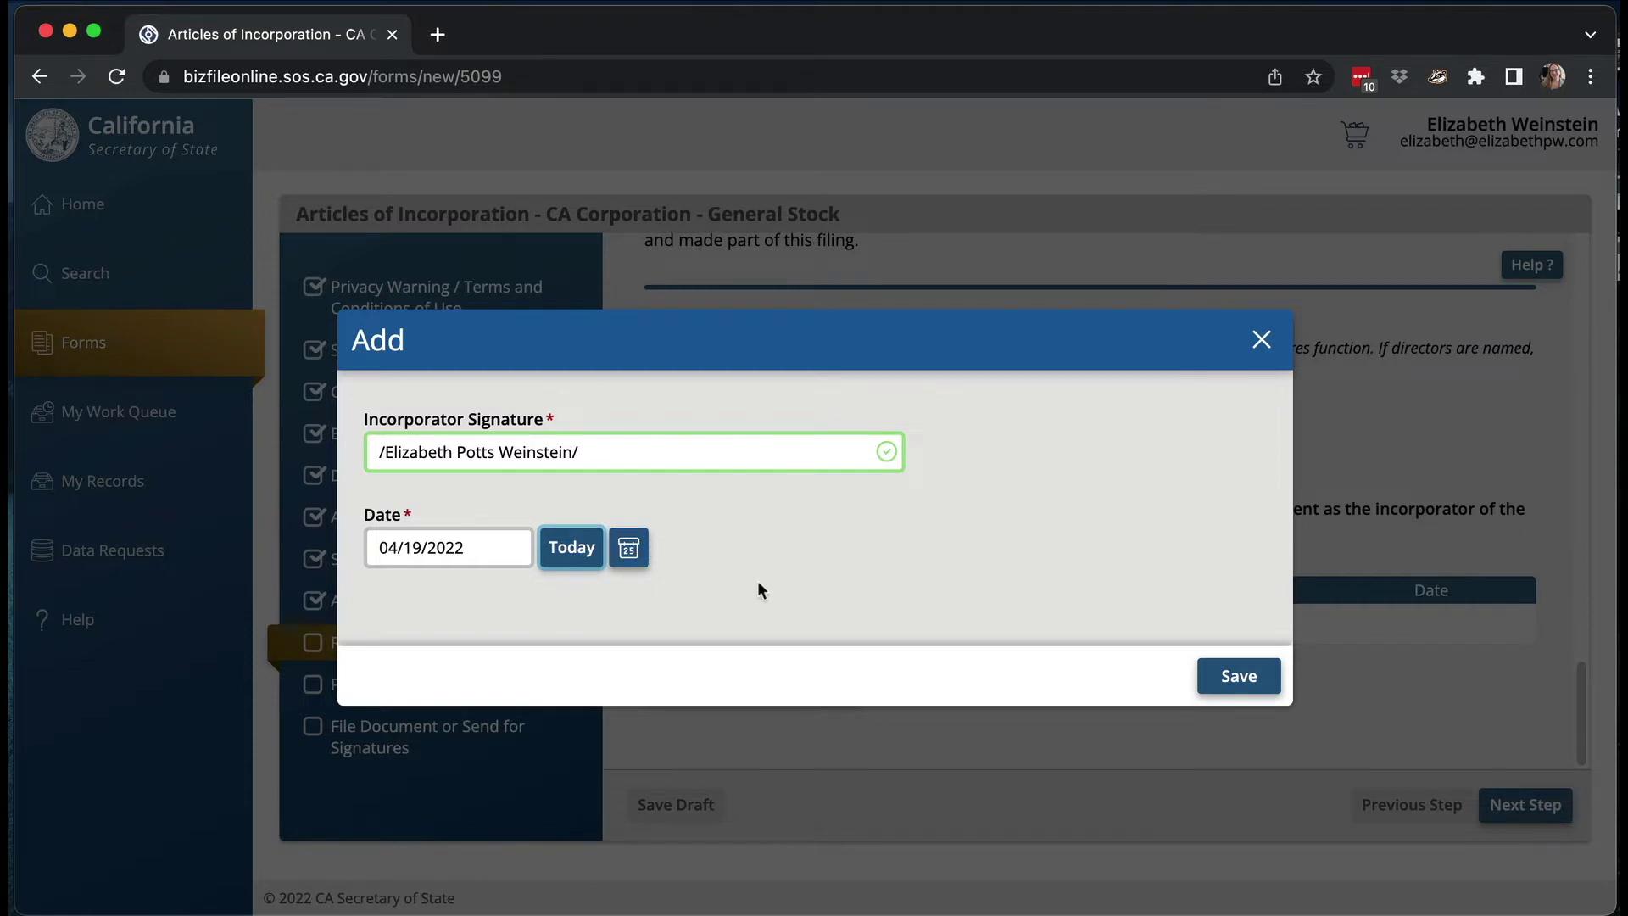
pyautogui.click(1226, 683)
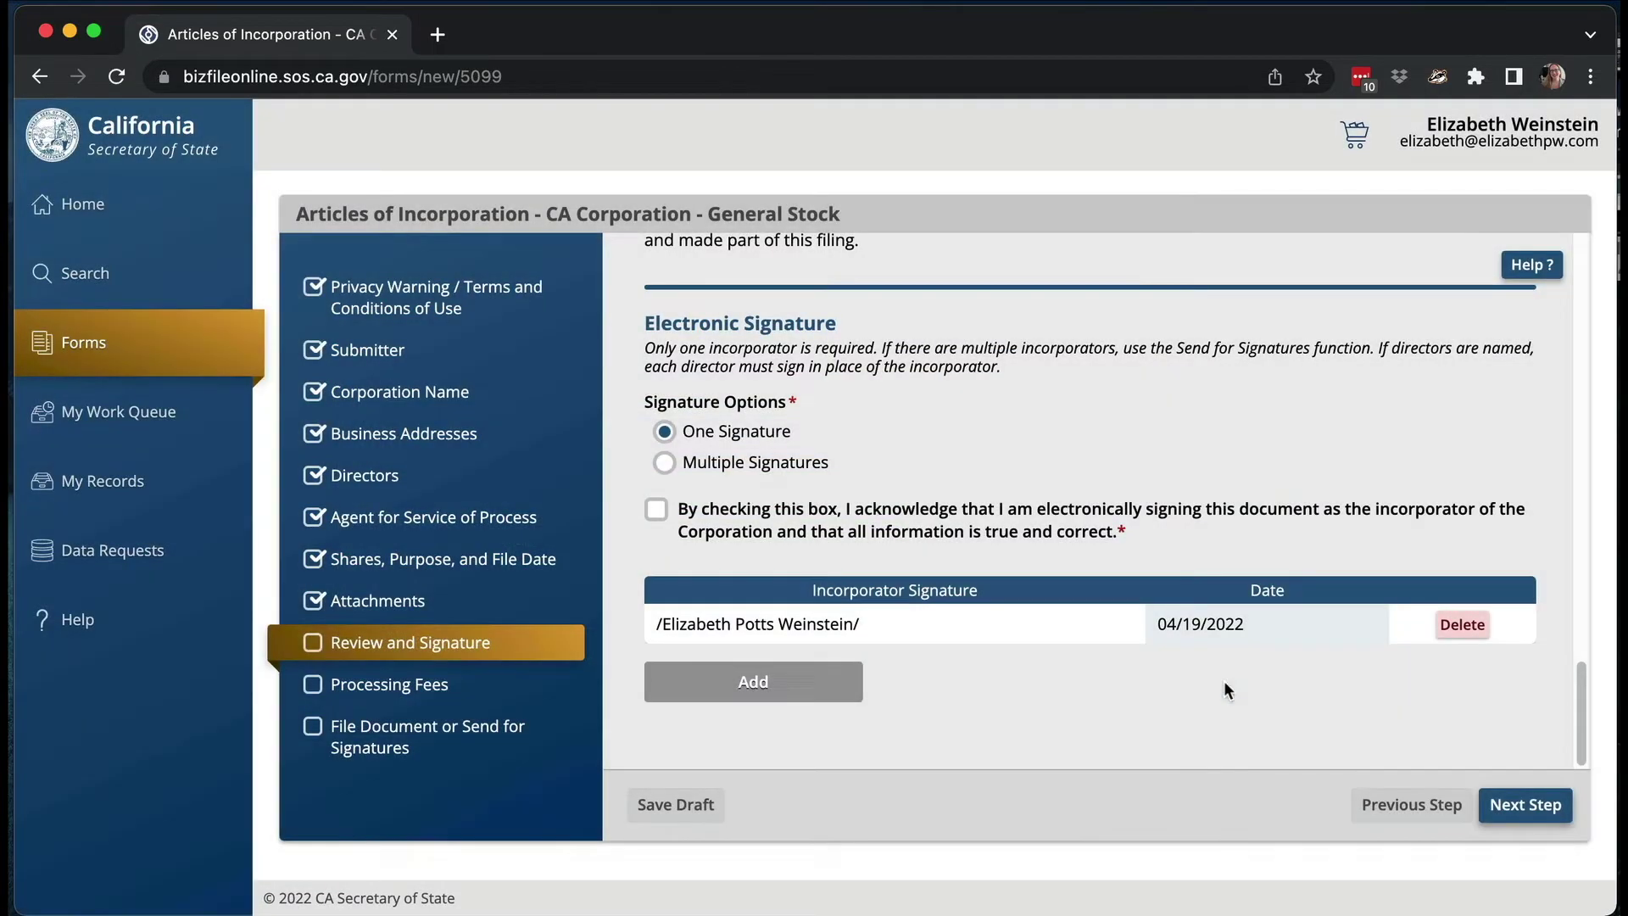
# - Acknowledge signing electronically as the incorporator and advance to the $100.00 Processing Fees step
pyautogui.click(685, 511)
pyautogui.click(1482, 805)
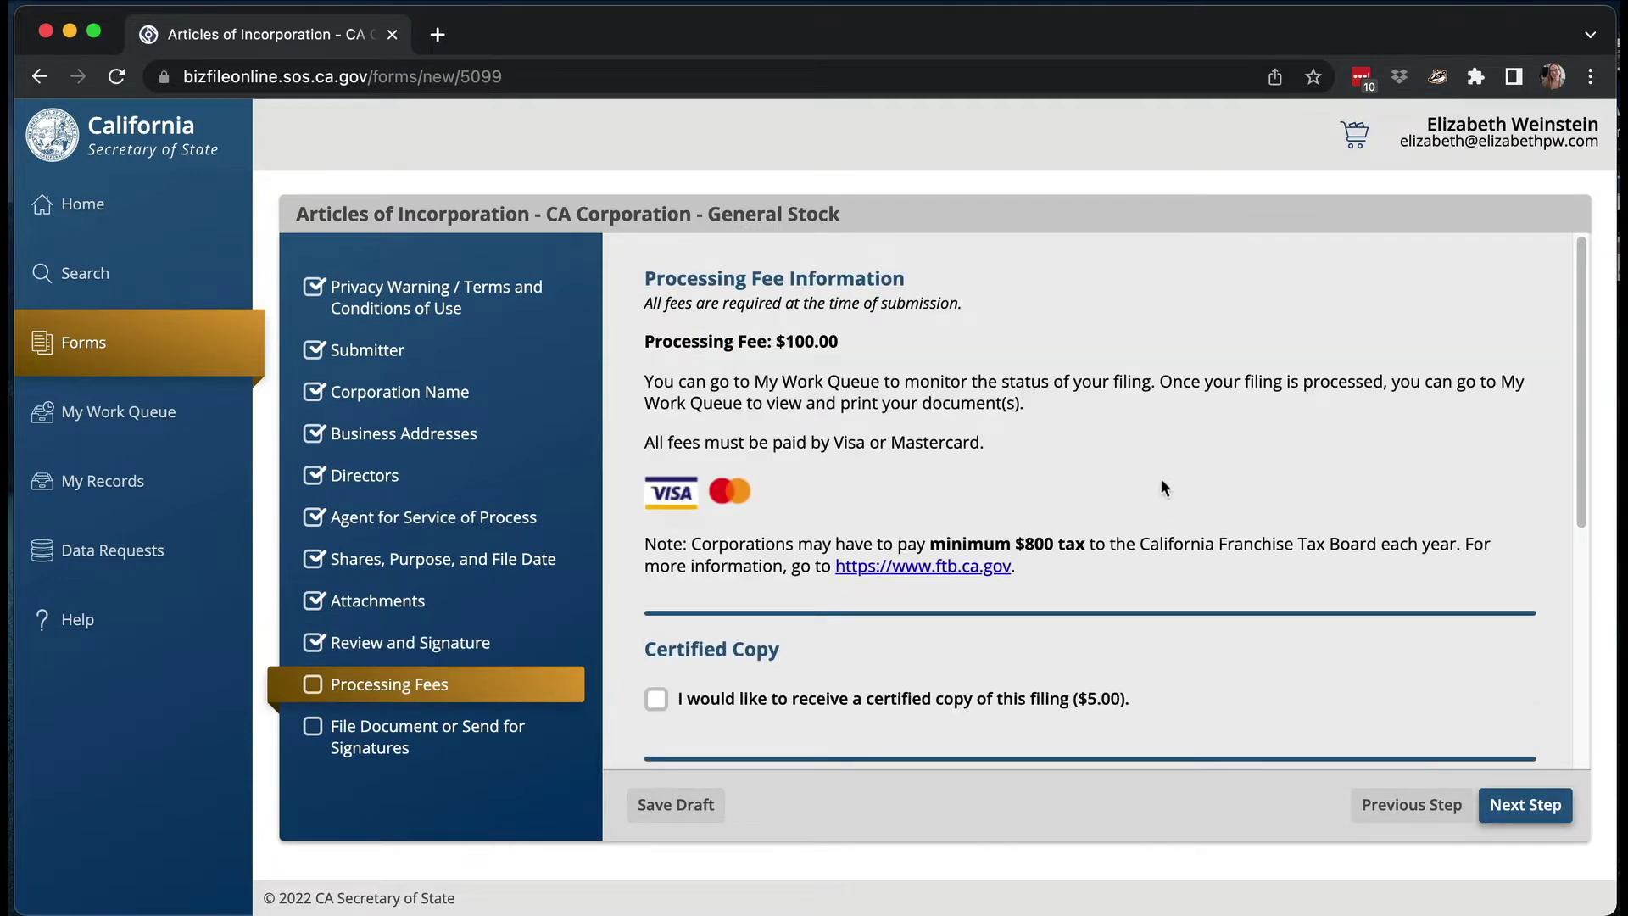